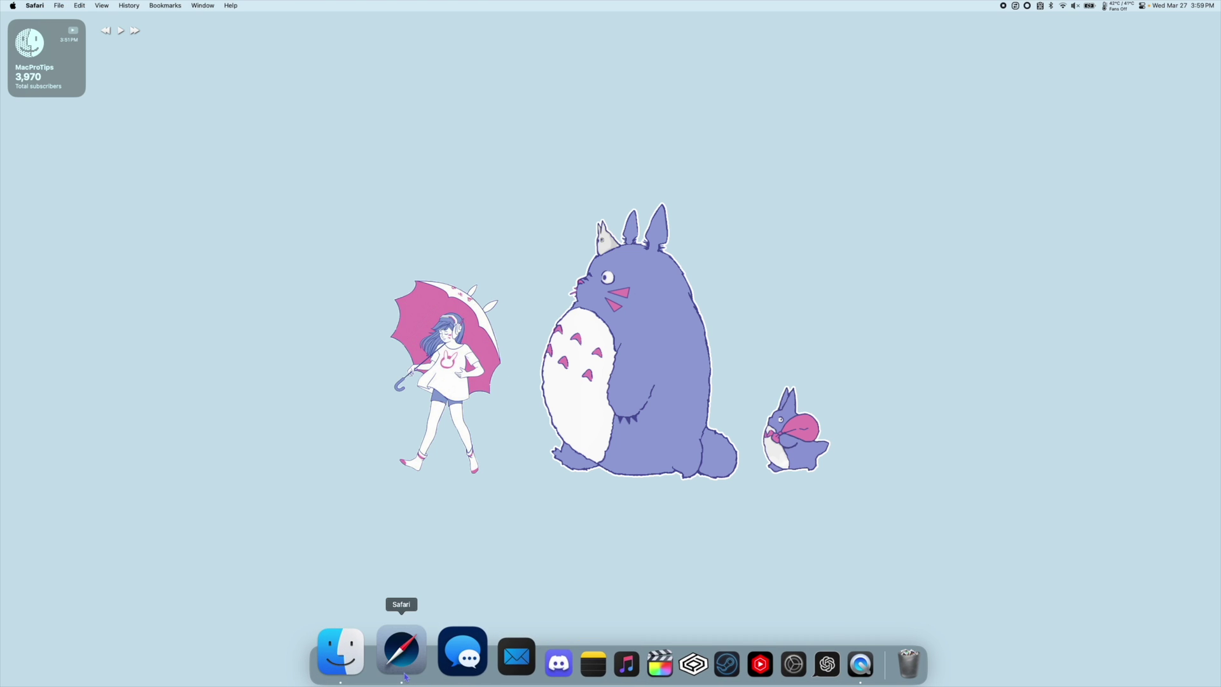
Search Google for 'crossover mac' and download the CrossOver macOS free trial from codeweavers.com
{"action": "left_click", "coordinate": [400, 649]}
{"action": "type", "text": "crossover mac"}
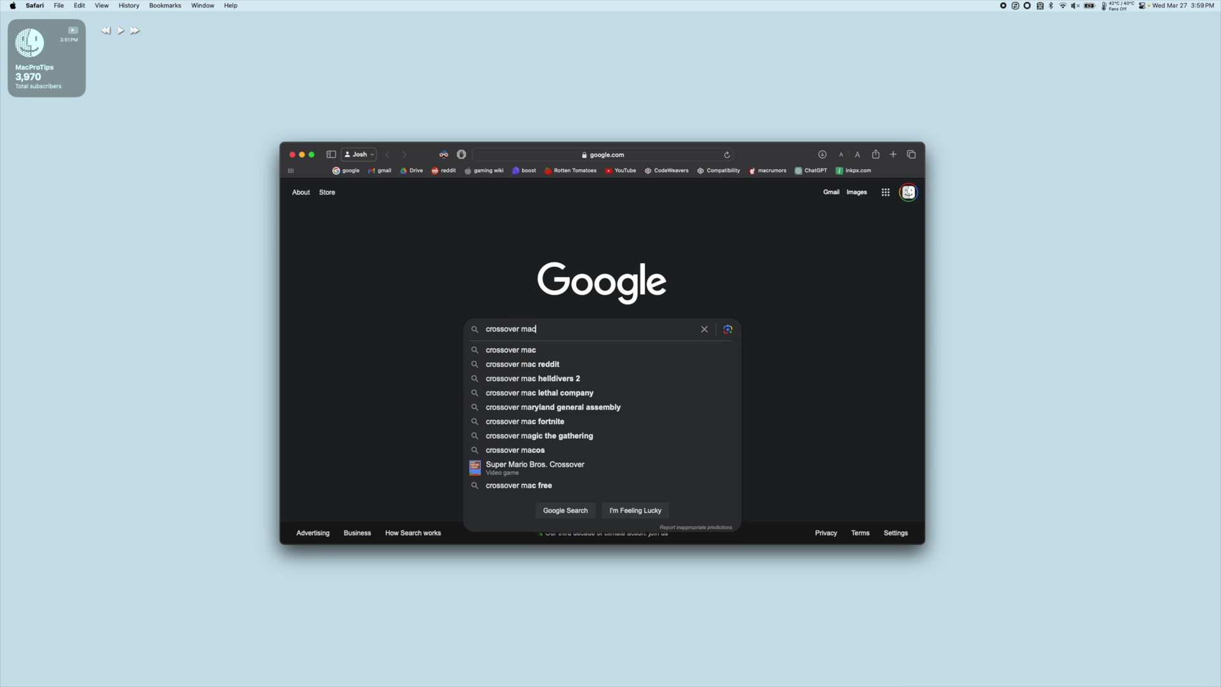
{"action": "key", "text": "Return"}
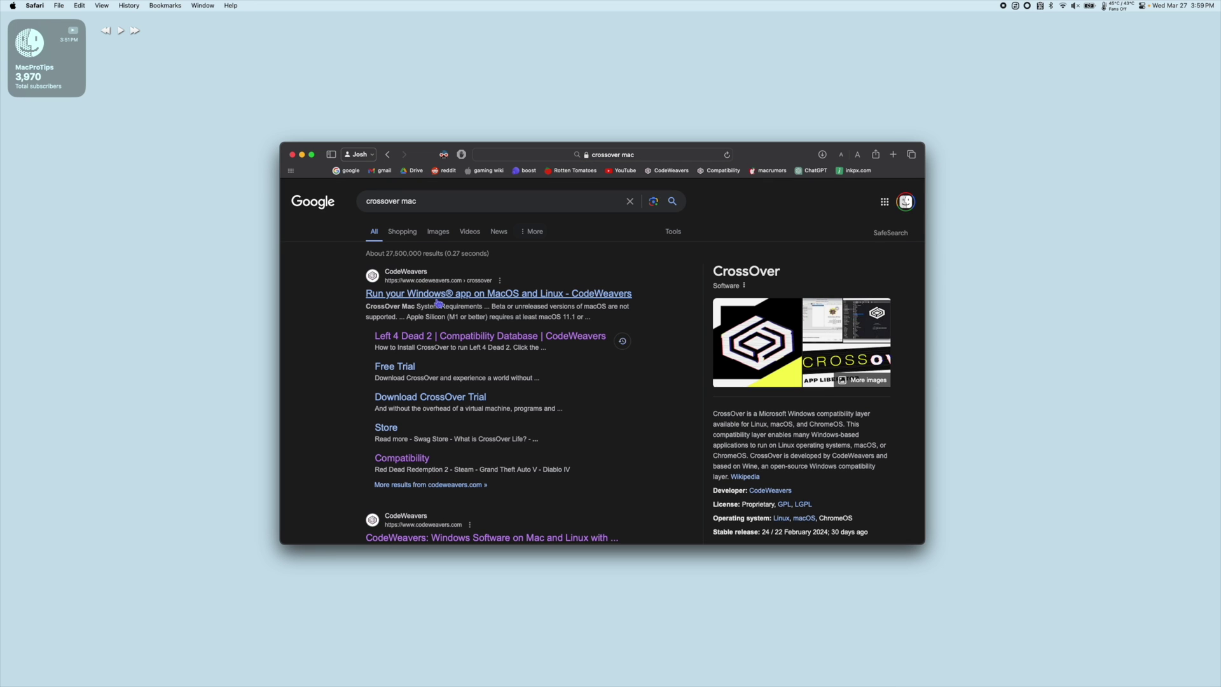
{"action": "left_click", "coordinate": [436, 298]}
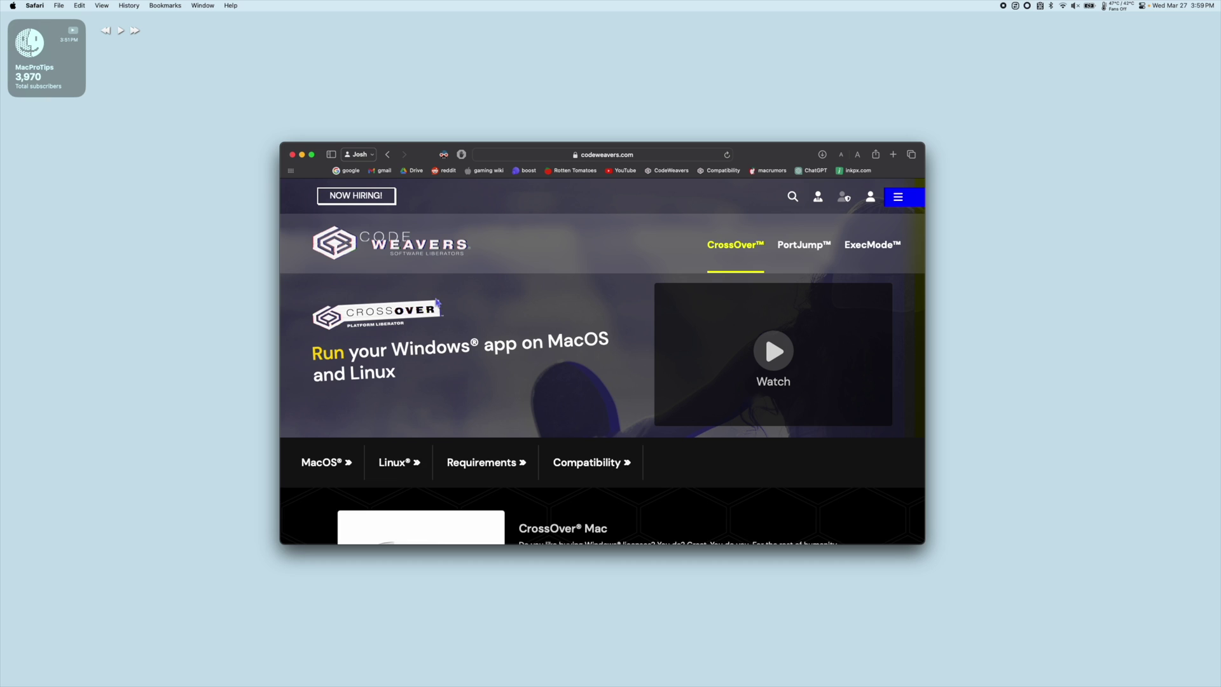
{"action": "left_click", "coordinate": [343, 464]}
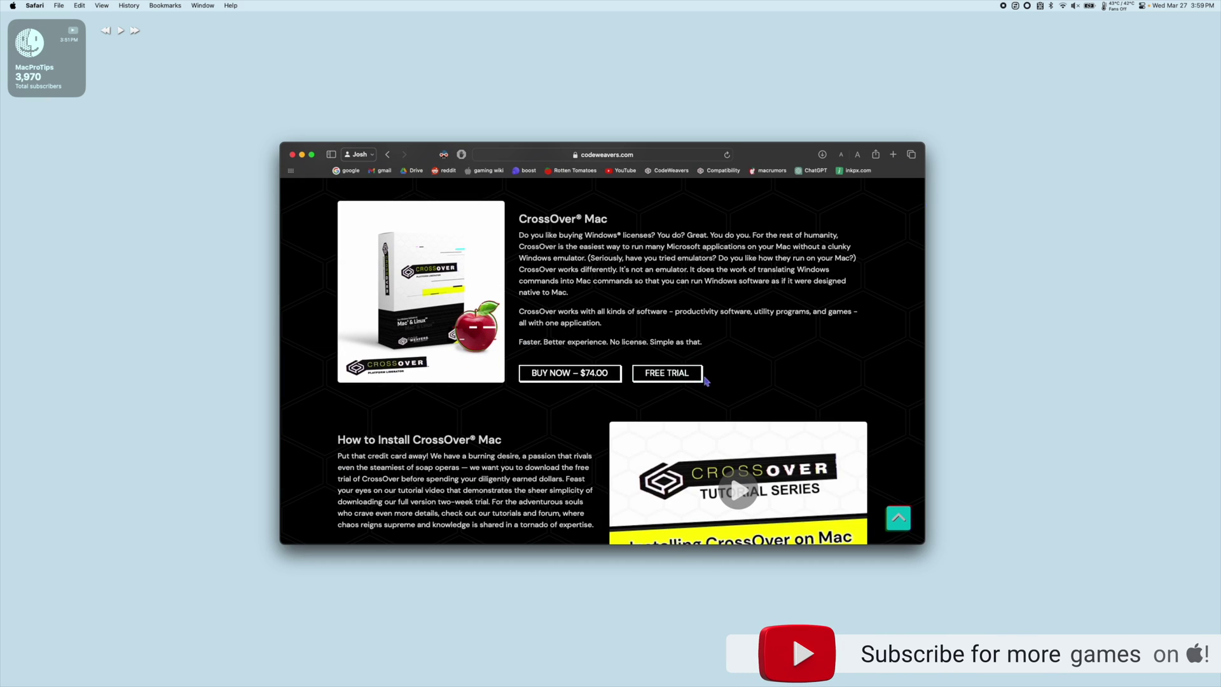
{"action": "left_click", "coordinate": [685, 379]}
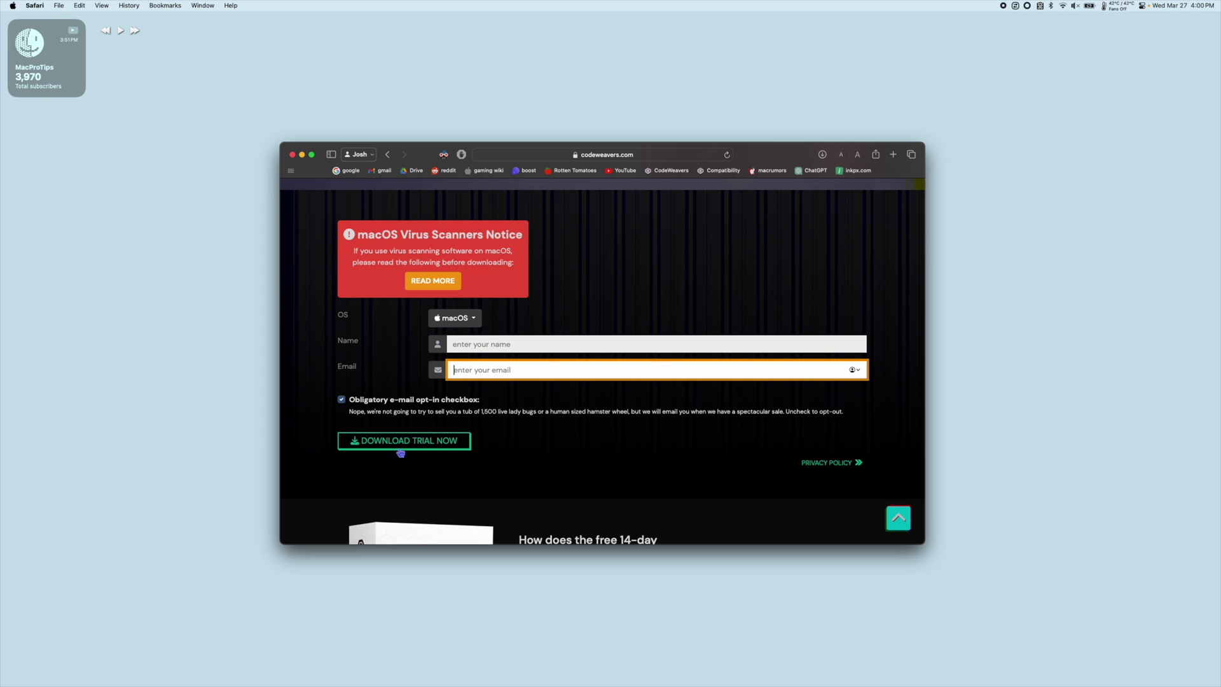
{"action": "left_click", "coordinate": [419, 446]}
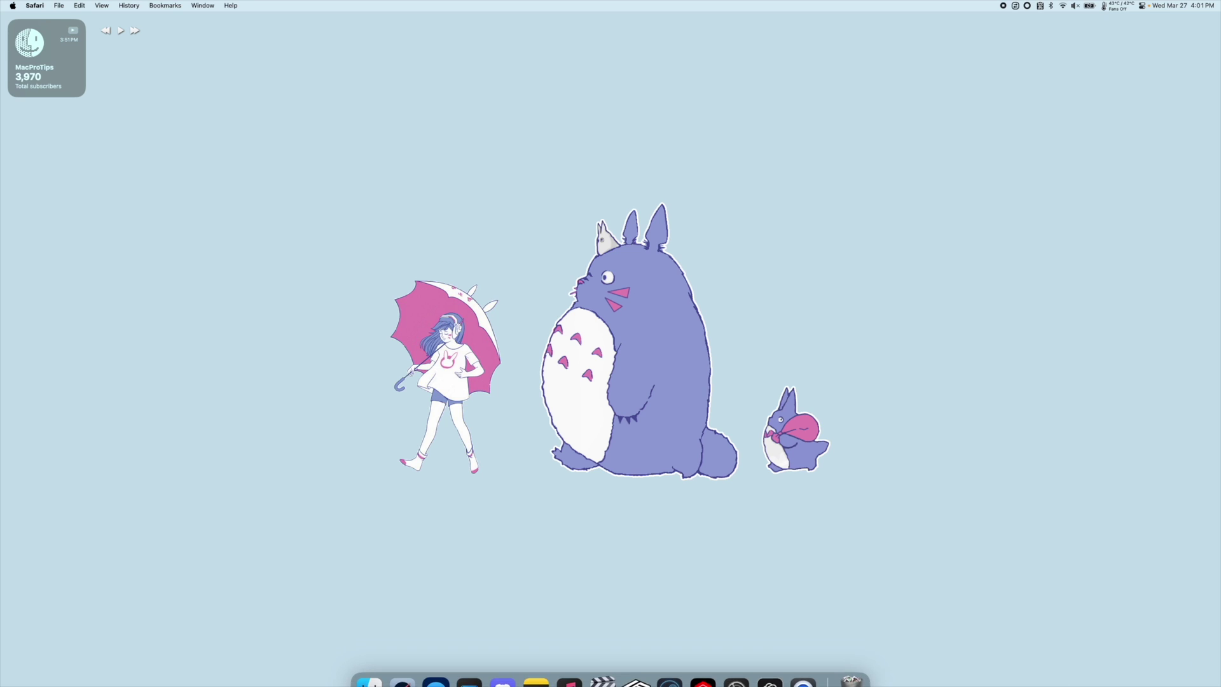
Search Google for 'cxpatcher' and open the CXPatcher GitHub repository
{"action": "left_click", "coordinate": [398, 649]}
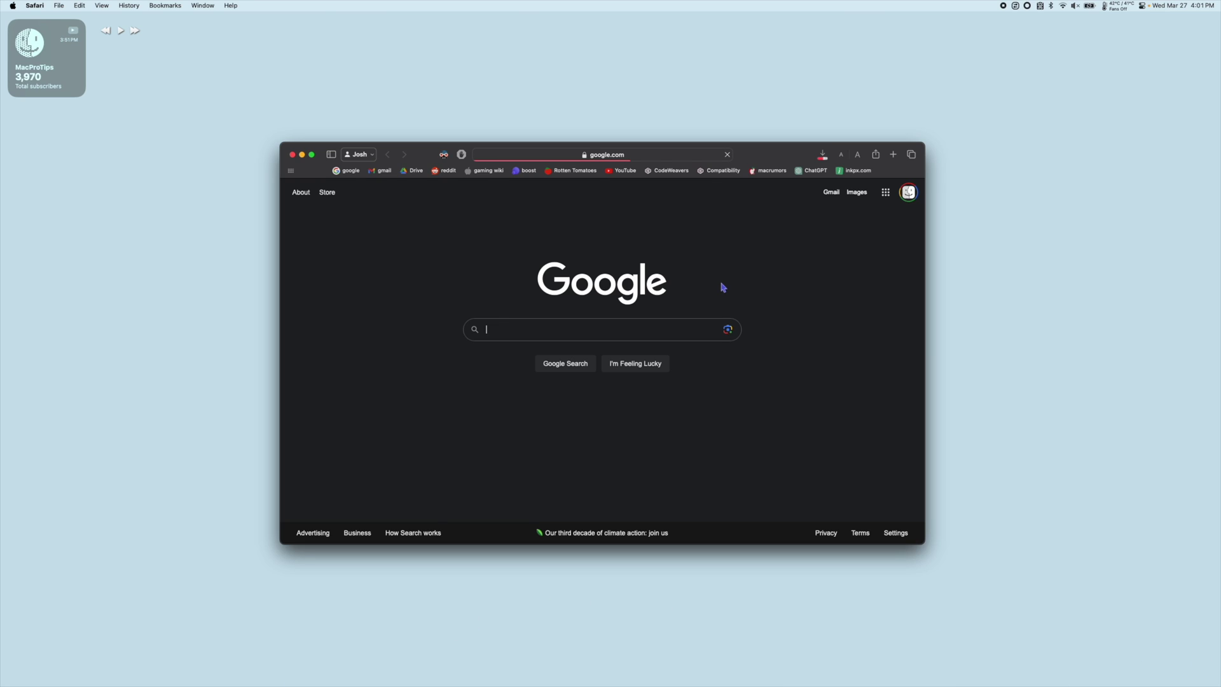
{"action": "type", "text": "cxpatcher"}
{"action": "key", "text": "Return"}
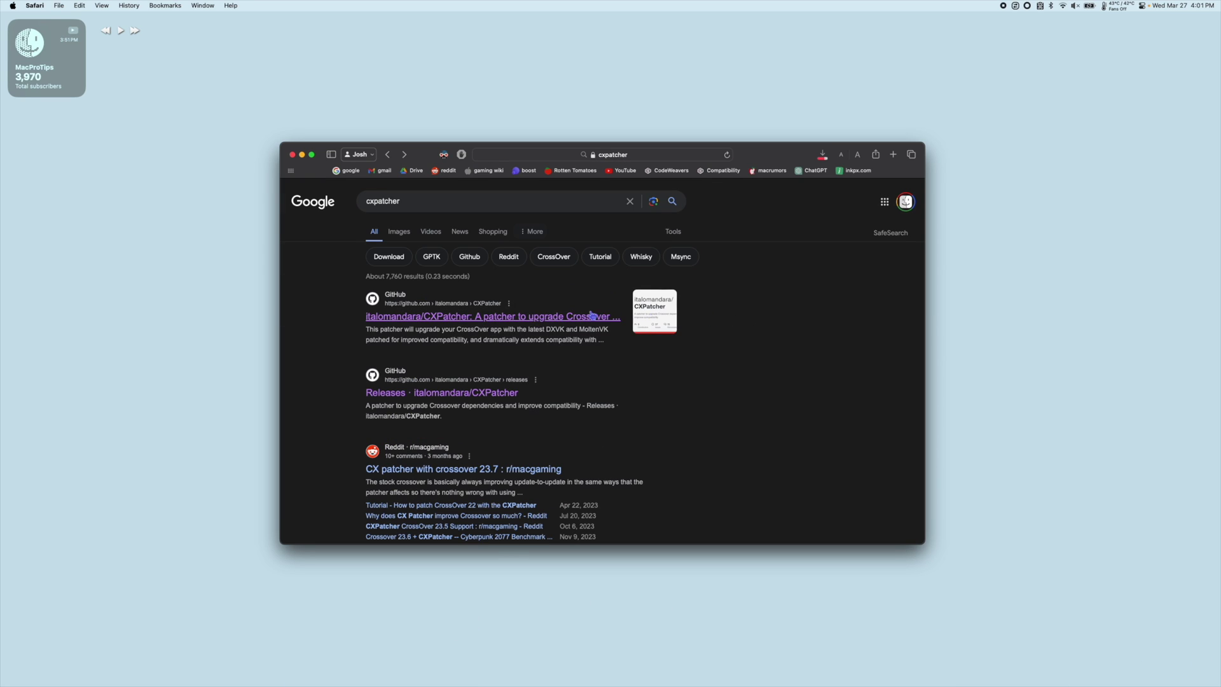
{"action": "left_click", "coordinate": [550, 324]}
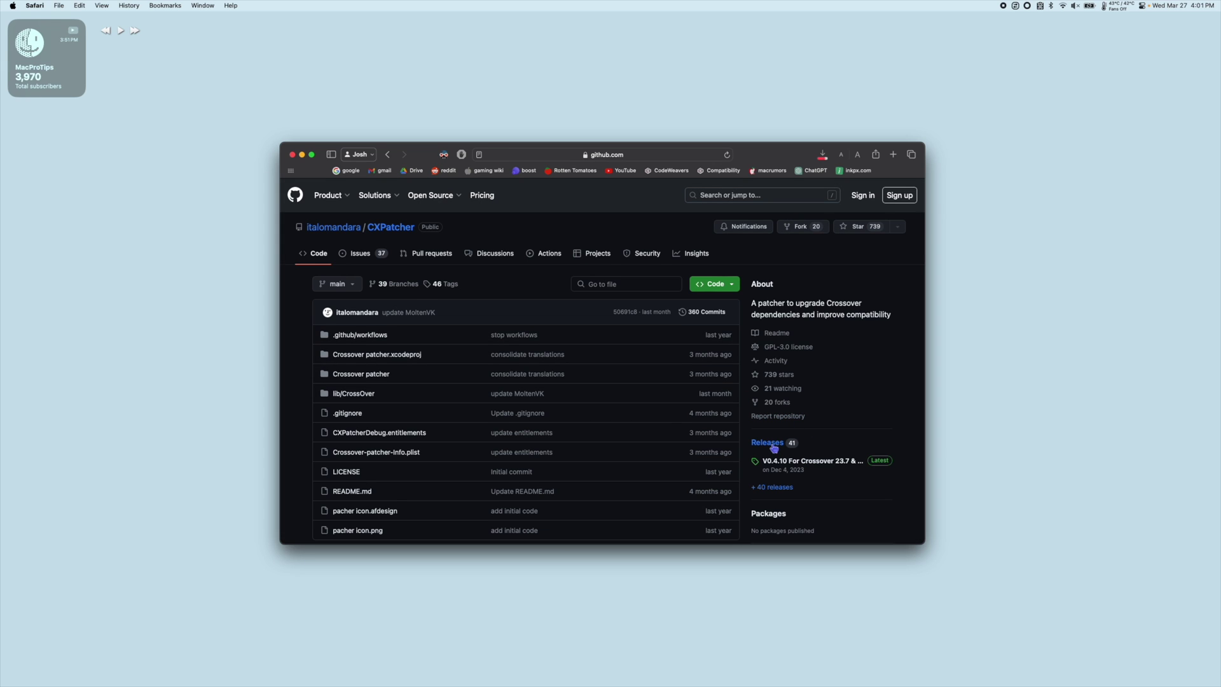
Download CXPatcher.app.zip from the V0.5.0-pre release assets and put Safari away
{"action": "left_click", "coordinate": [773, 445]}
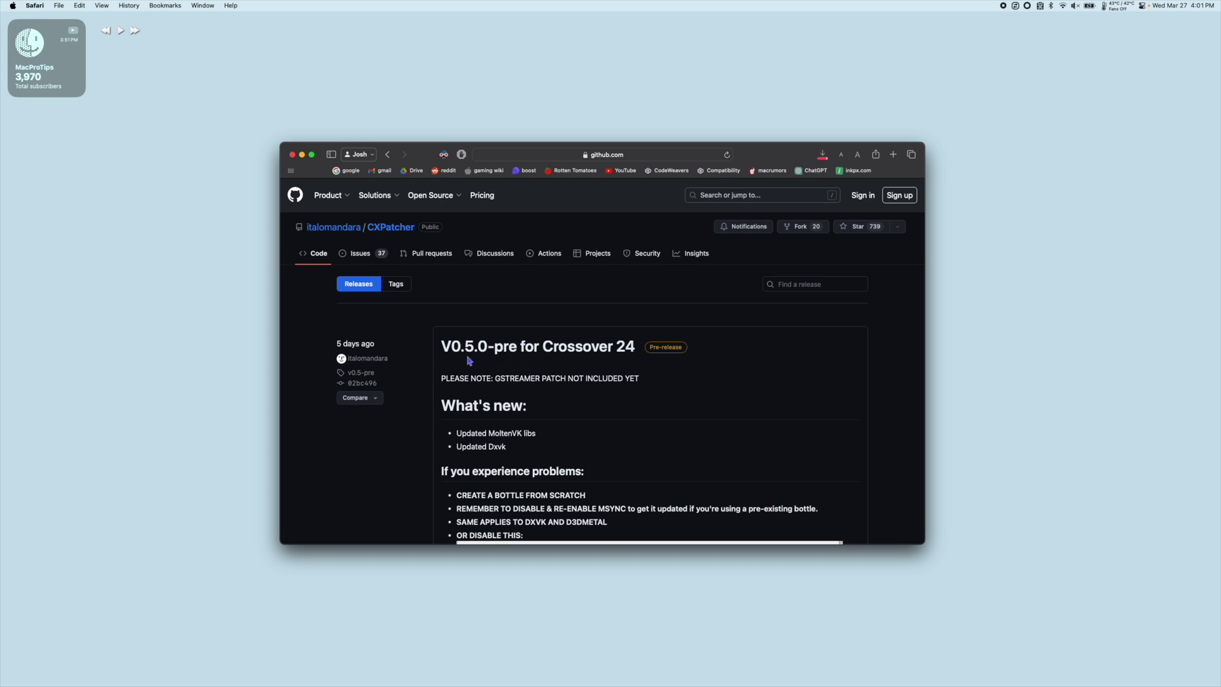
{"action": "left_click", "coordinate": [504, 349]}
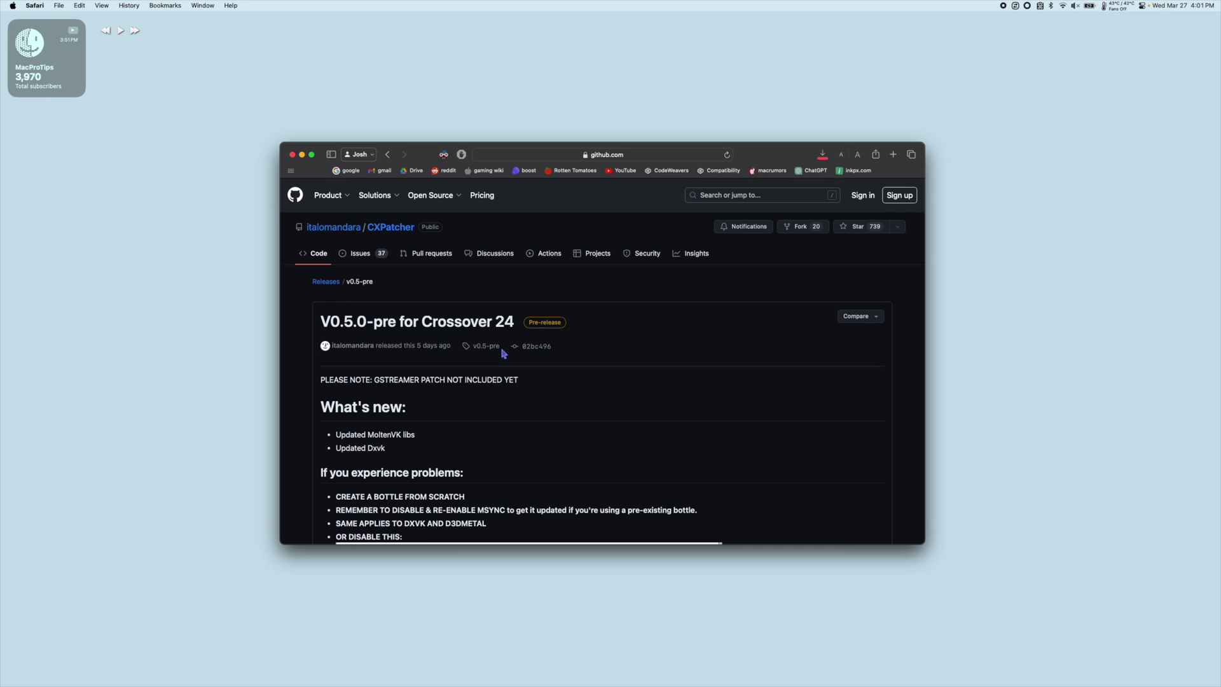
{"action": "scroll", "coordinate": [501, 354], "scroll_direction": "down", "scroll_amount": 5}
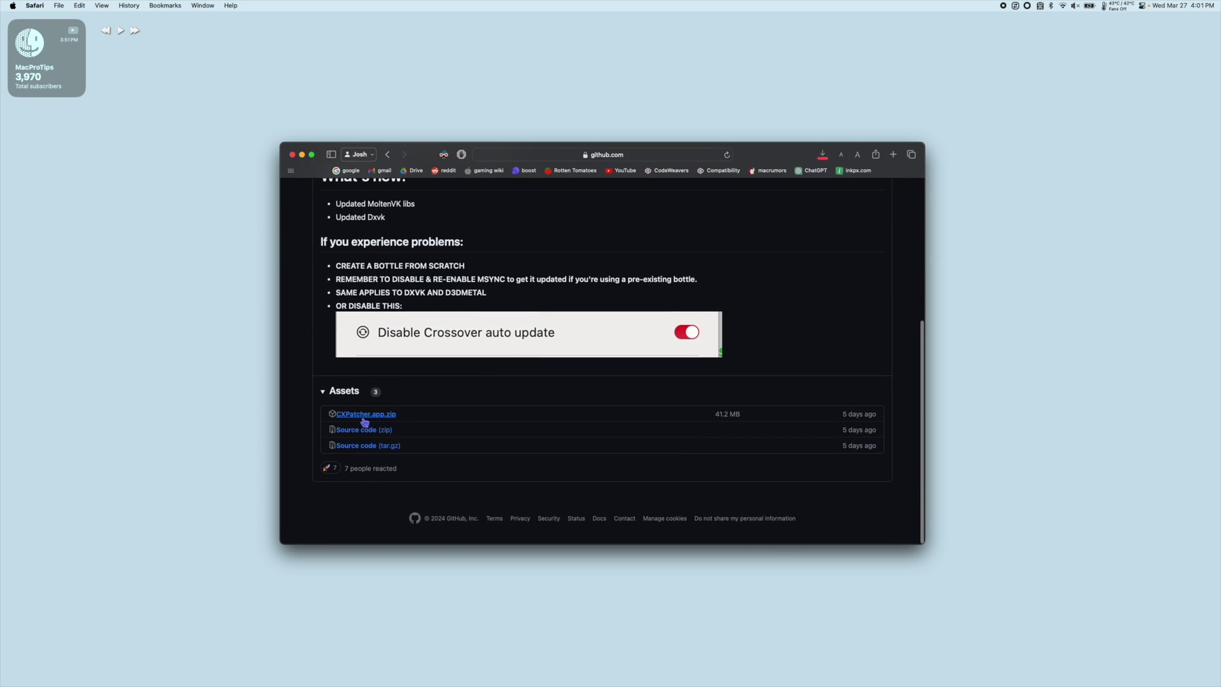
{"action": "left_click", "coordinate": [393, 420]}
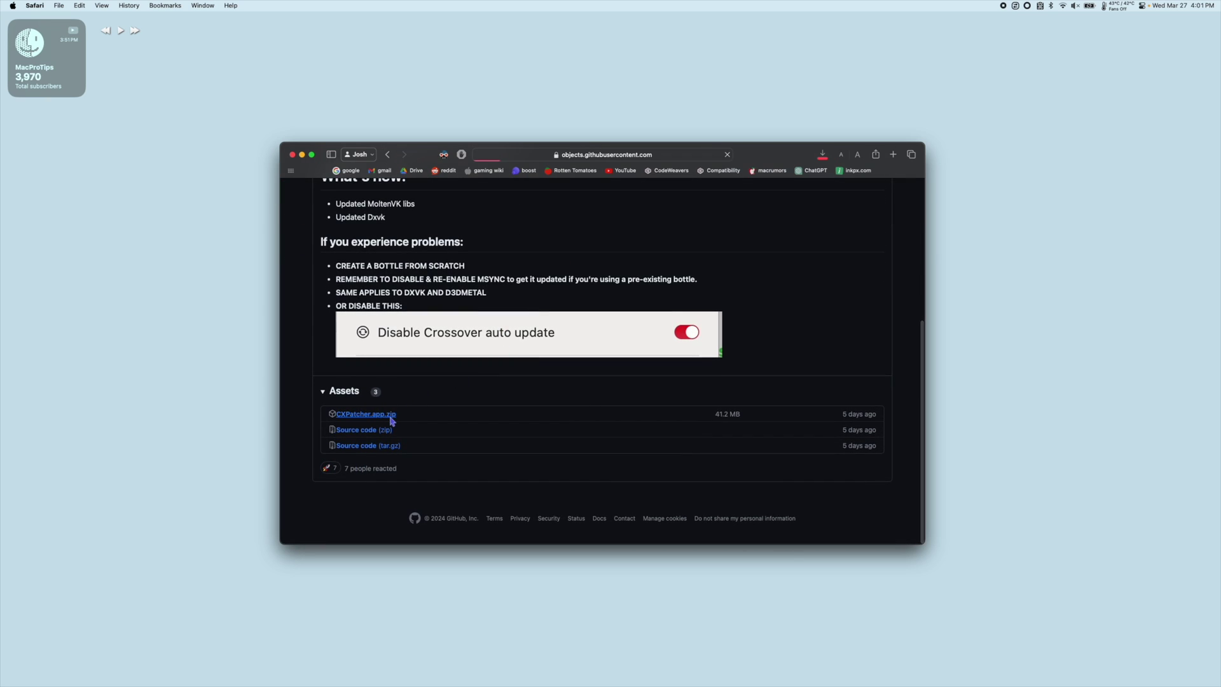
{"action": "key", "text": "super+h"}
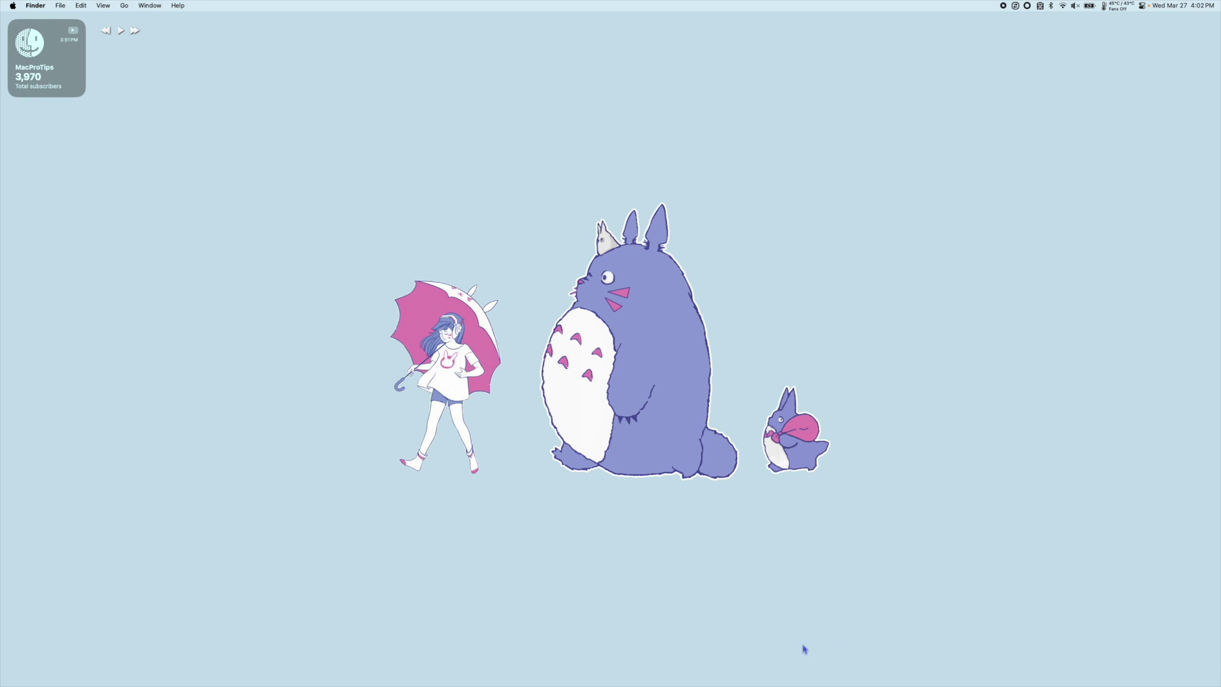
Unzip CXPatcher.app.zip and crossover-24.0.1.zip in Downloads, then move CrossOver into Applications
{"action": "left_click", "coordinate": [383, 673]}
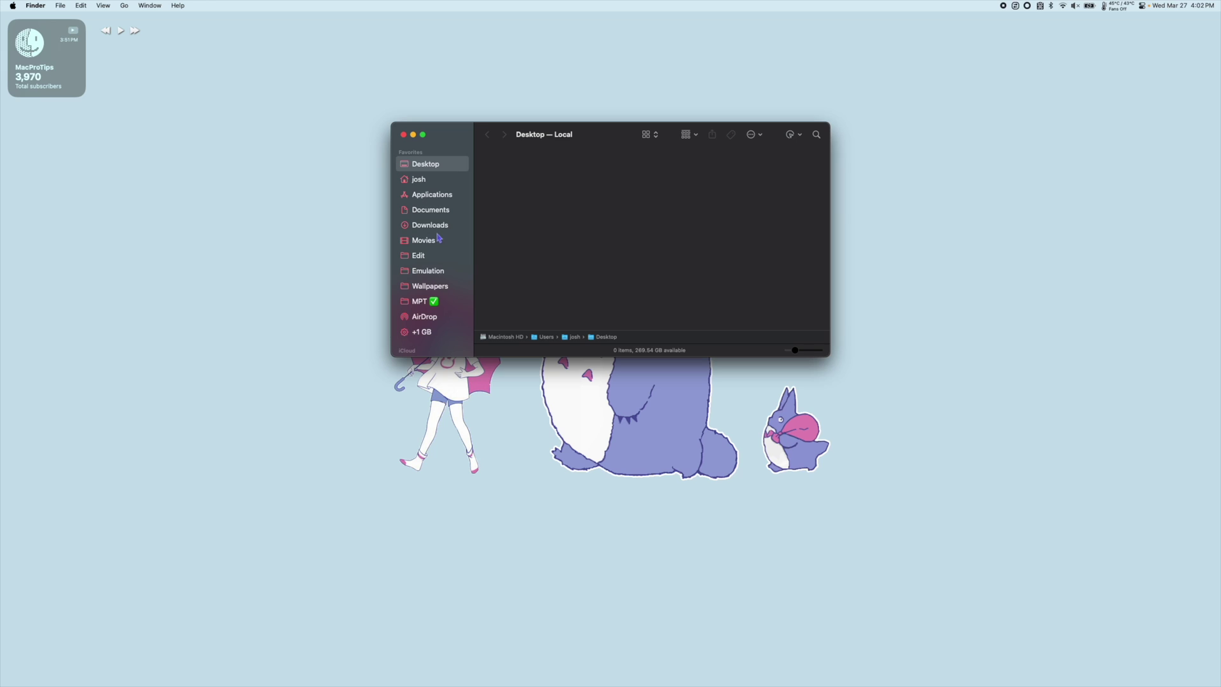
{"action": "left_click", "coordinate": [430, 225]}
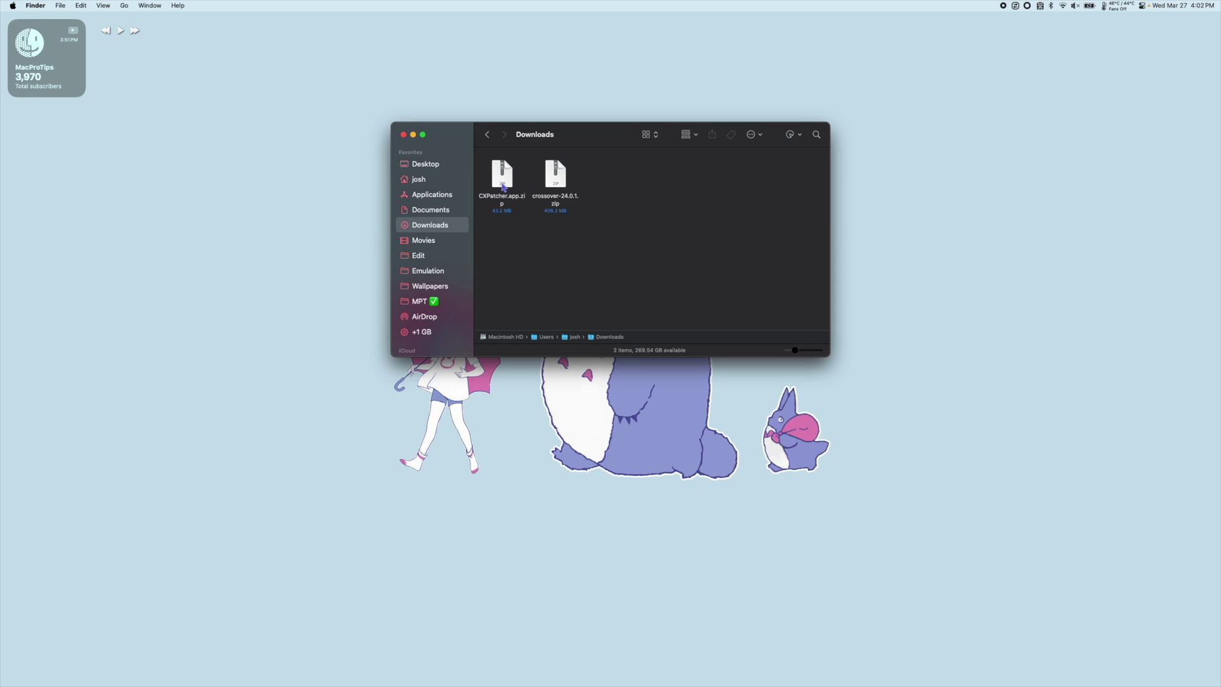
{"action": "left_click", "coordinate": [512, 184]}
{"action": "double_click", "coordinate": [512, 184]}
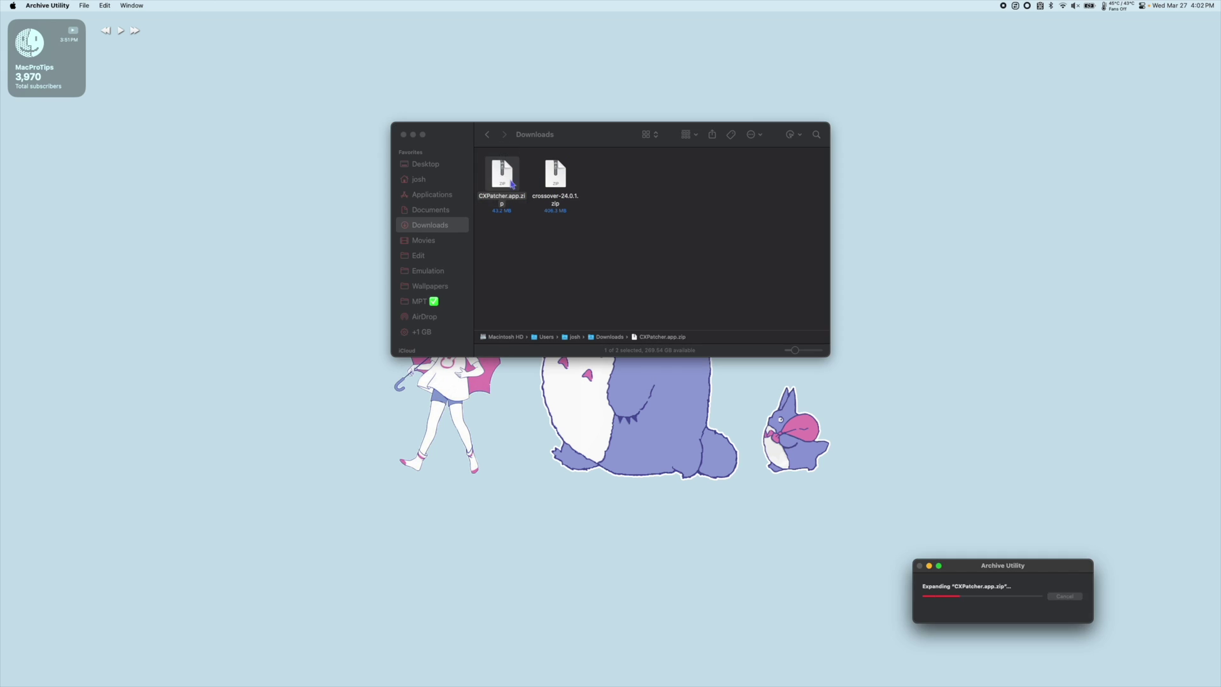
{"action": "double_click", "coordinate": [609, 175]}
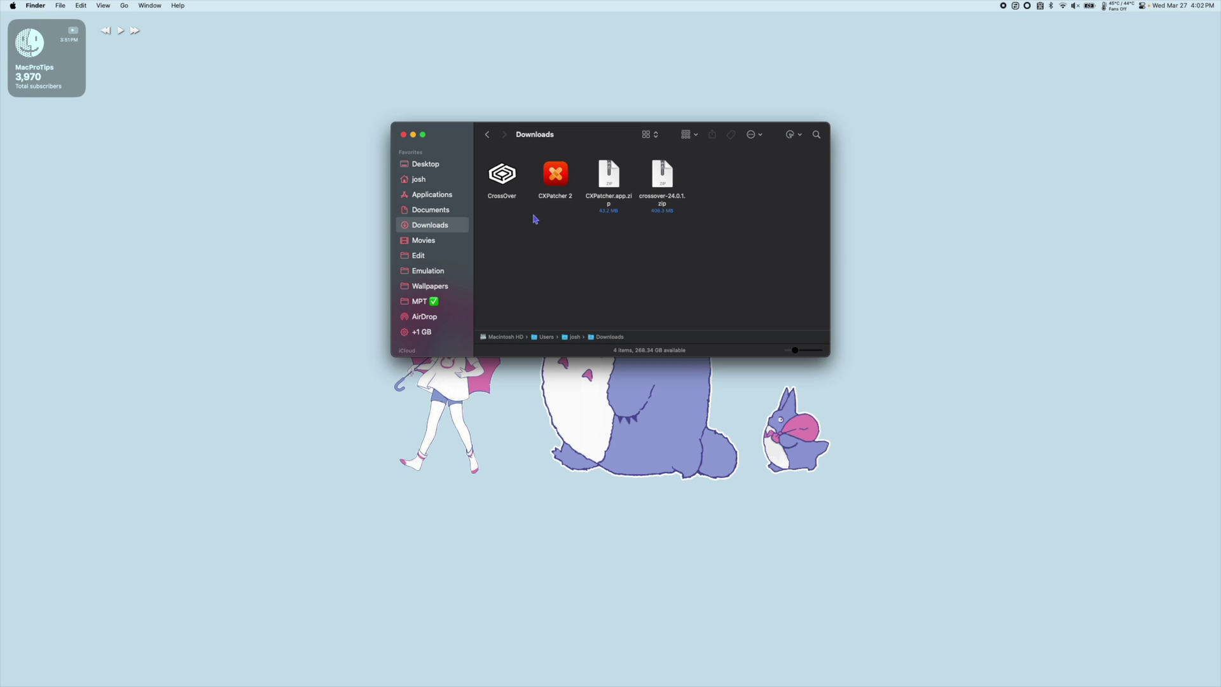
{"action": "left_click_drag", "start_coordinate": [509, 174], "coordinate": [411, 193]}
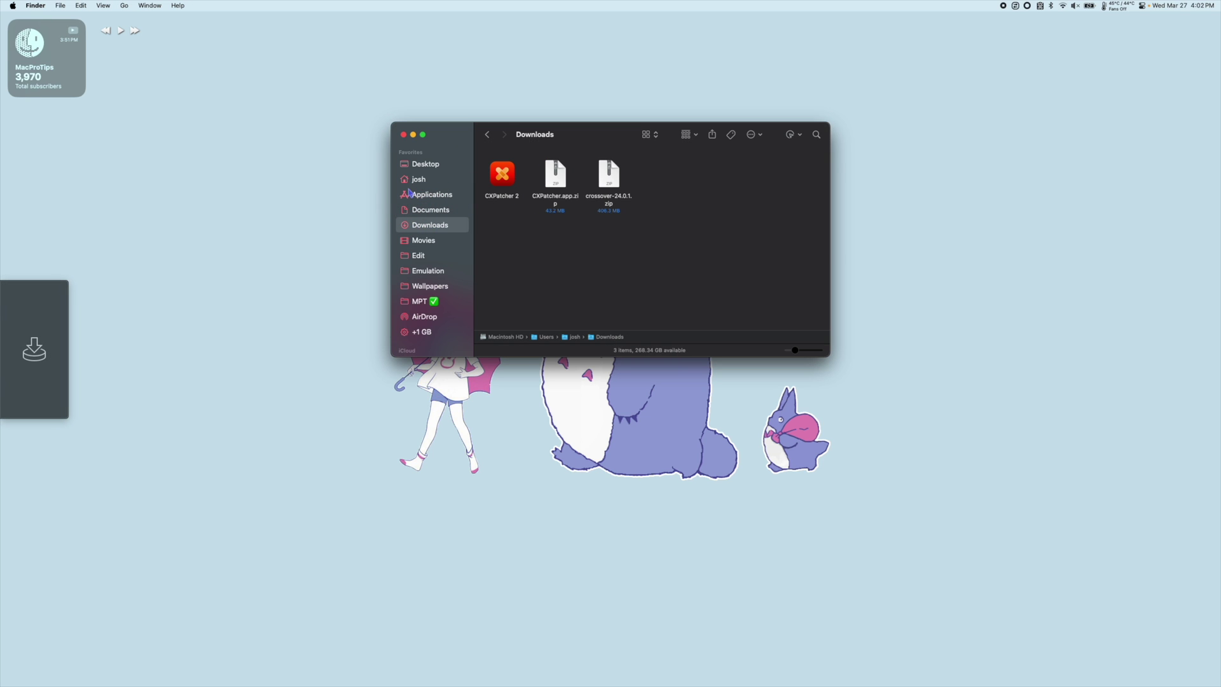
Launch CrossOver from Applications, accept the trial prompt, and close the Finder window
{"action": "left_click", "coordinate": [431, 194]}
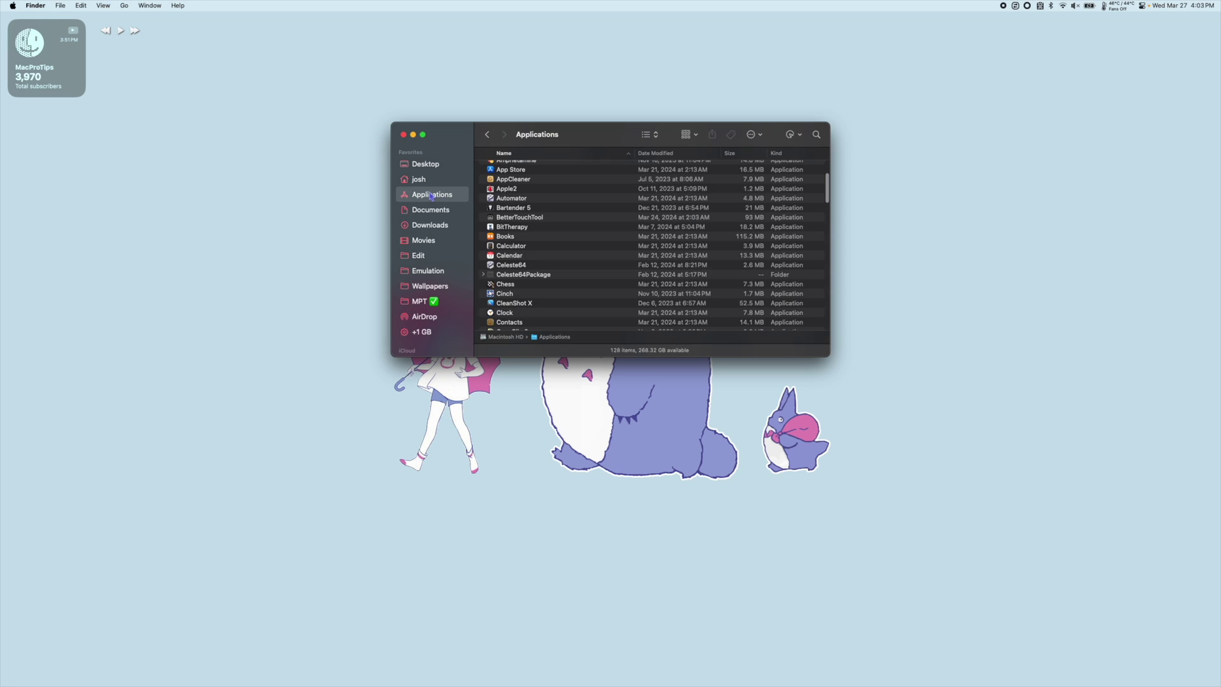
{"action": "scroll", "coordinate": [548, 253], "scroll_direction": "down", "scroll_amount": 1}
{"action": "scroll", "coordinate": [548, 254], "scroll_direction": "down", "scroll_amount": 3}
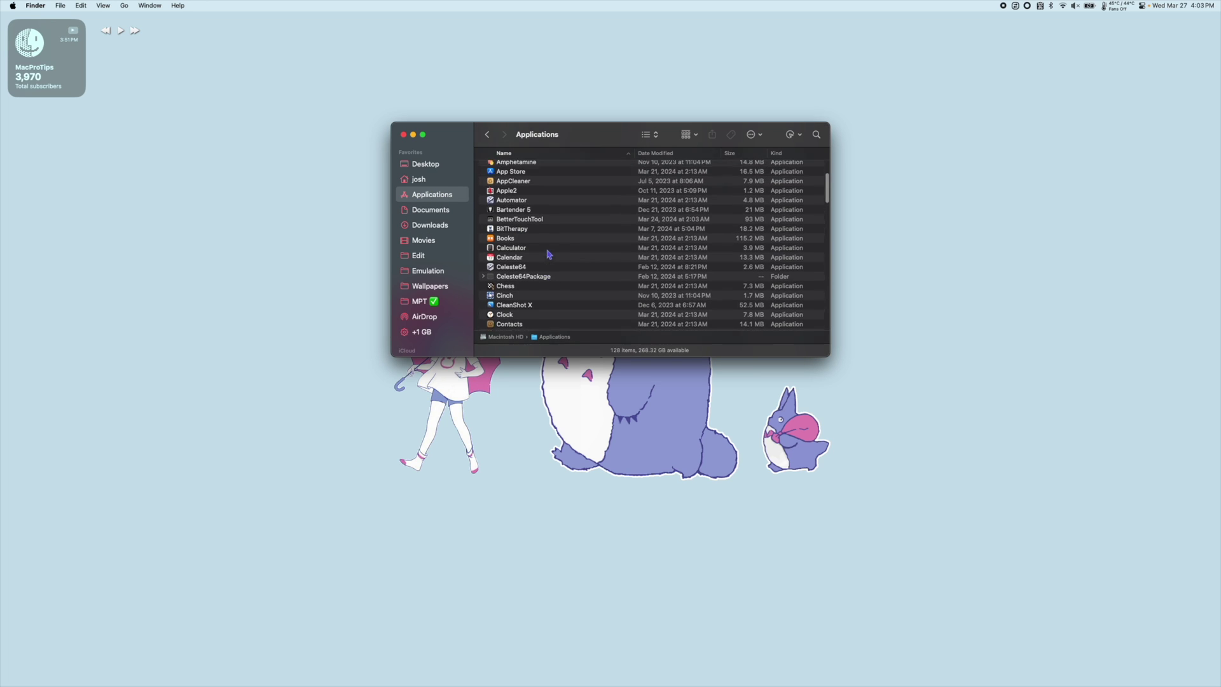
{"action": "left_click", "coordinate": [512, 279]}
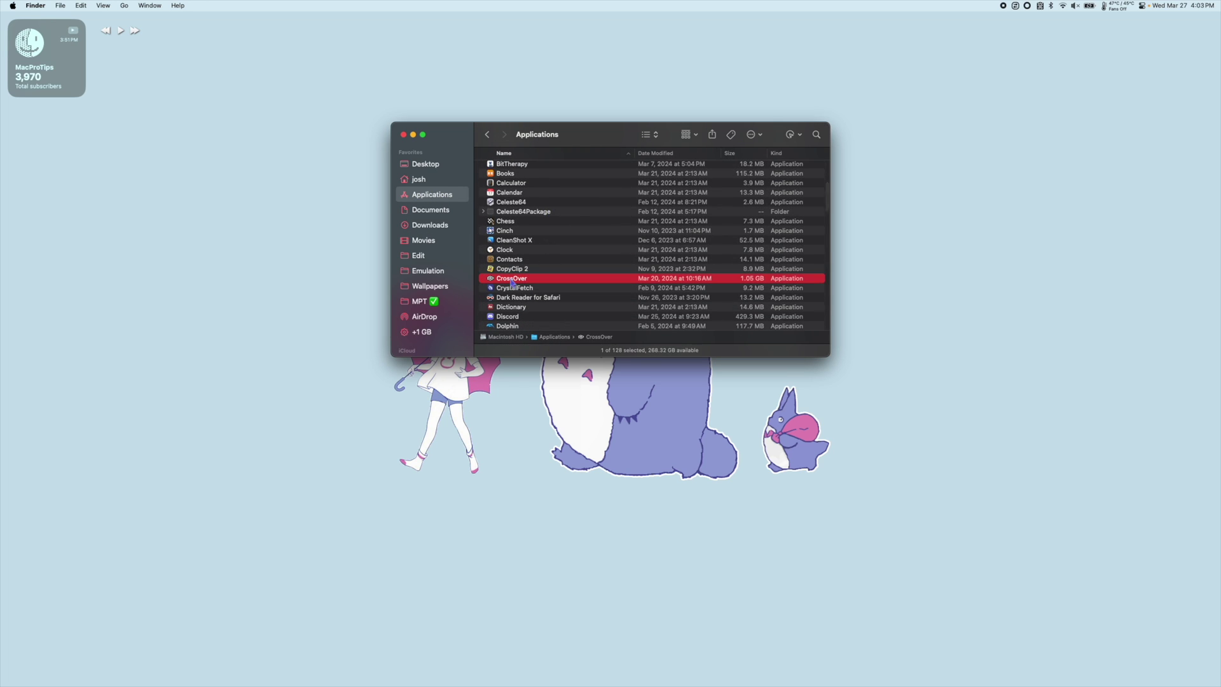
{"action": "double_click", "coordinate": [512, 279]}
{"action": "left_click", "coordinate": [711, 226]}
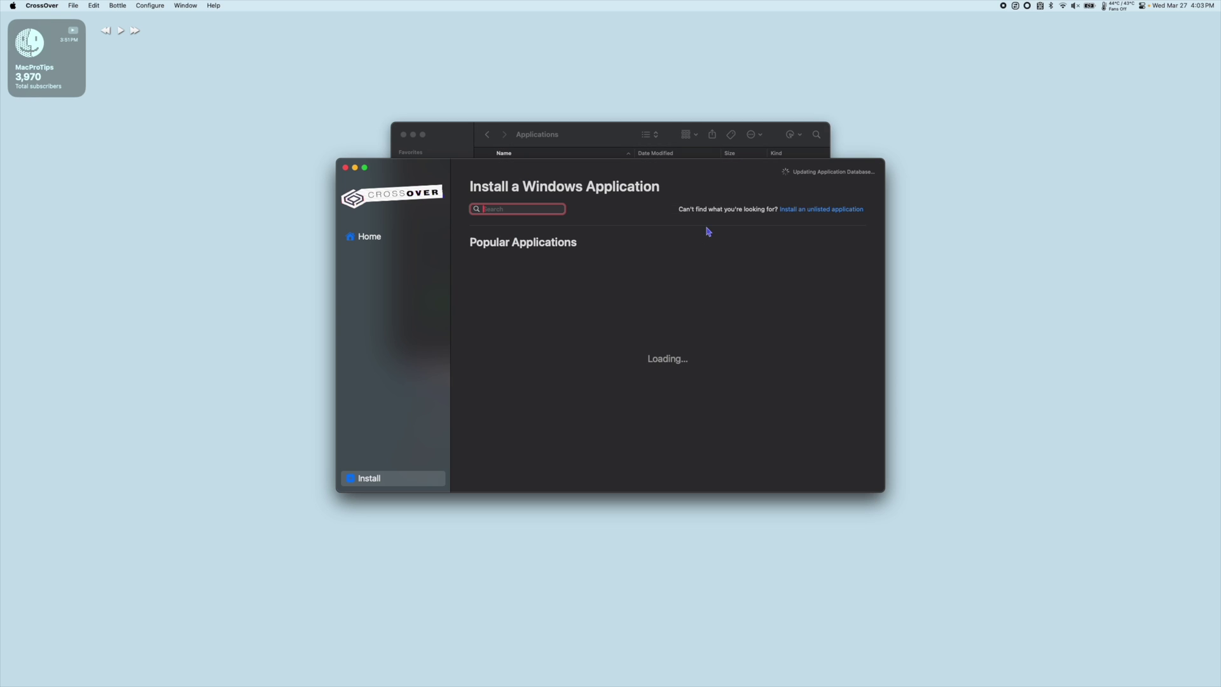
{"action": "left_click", "coordinate": [403, 135]}
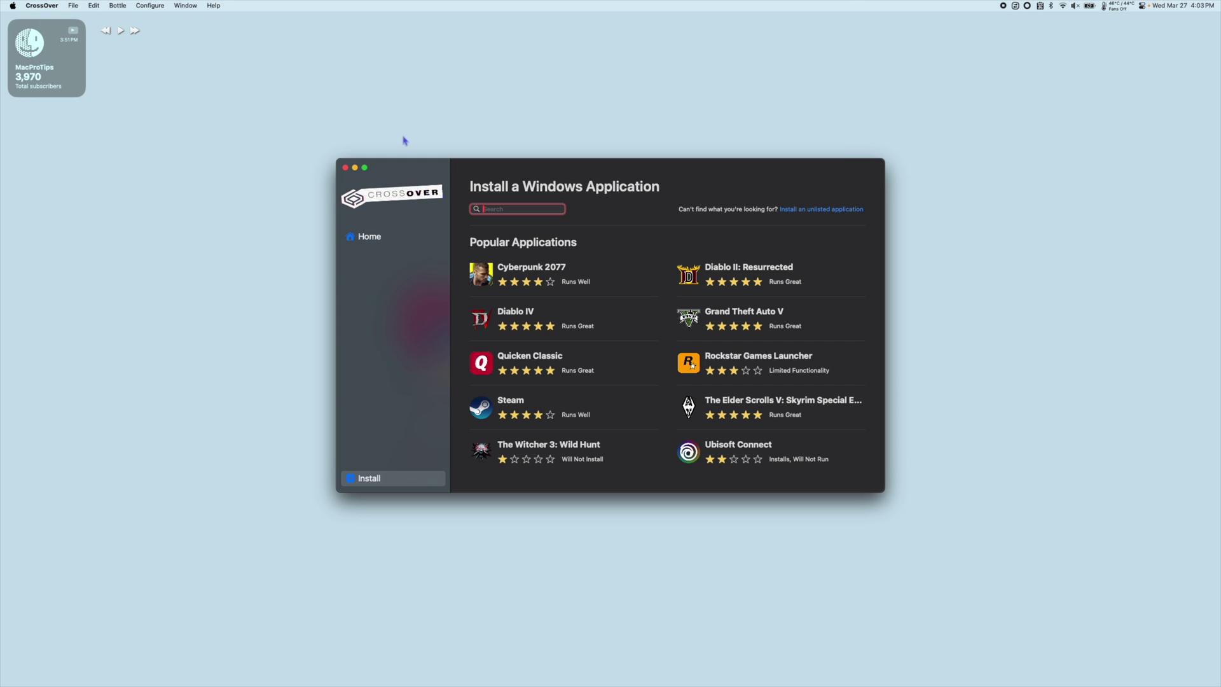
{"action": "left_click", "coordinate": [55, 6]}
Quit CrossOver and open CXPatcher 2 from Downloads despite the unverified-developer warning
{"action": "left_click", "coordinate": [39, 125]}
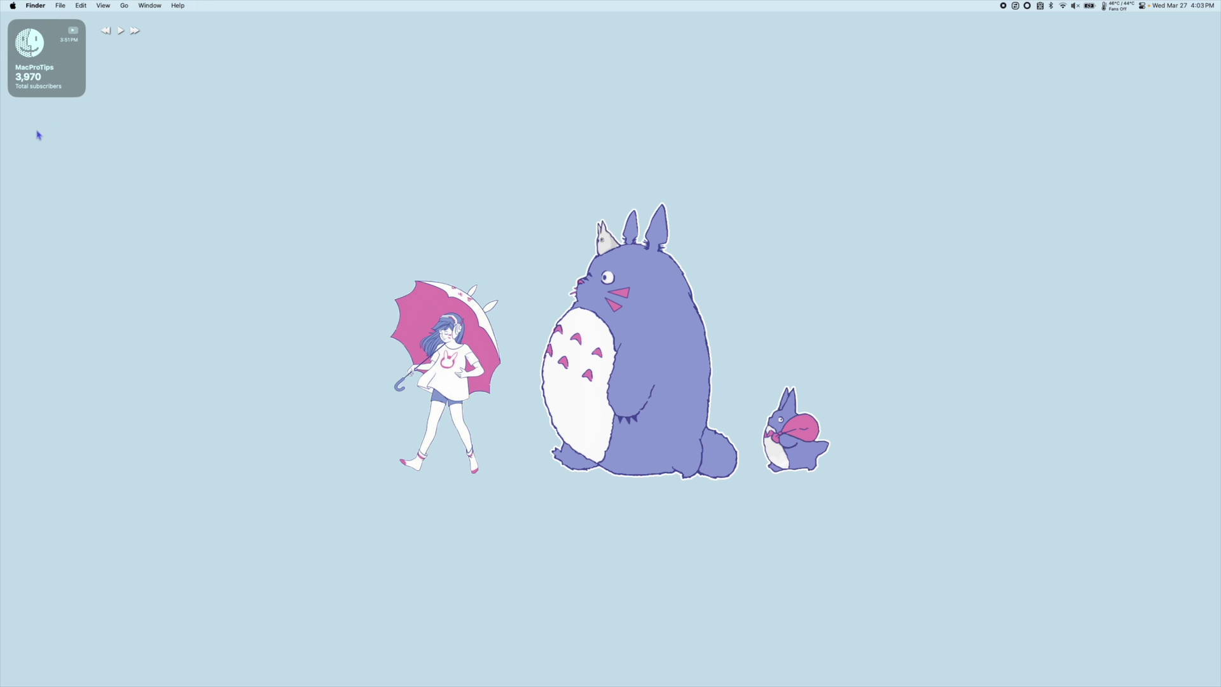
{"action": "left_click", "coordinate": [367, 671]}
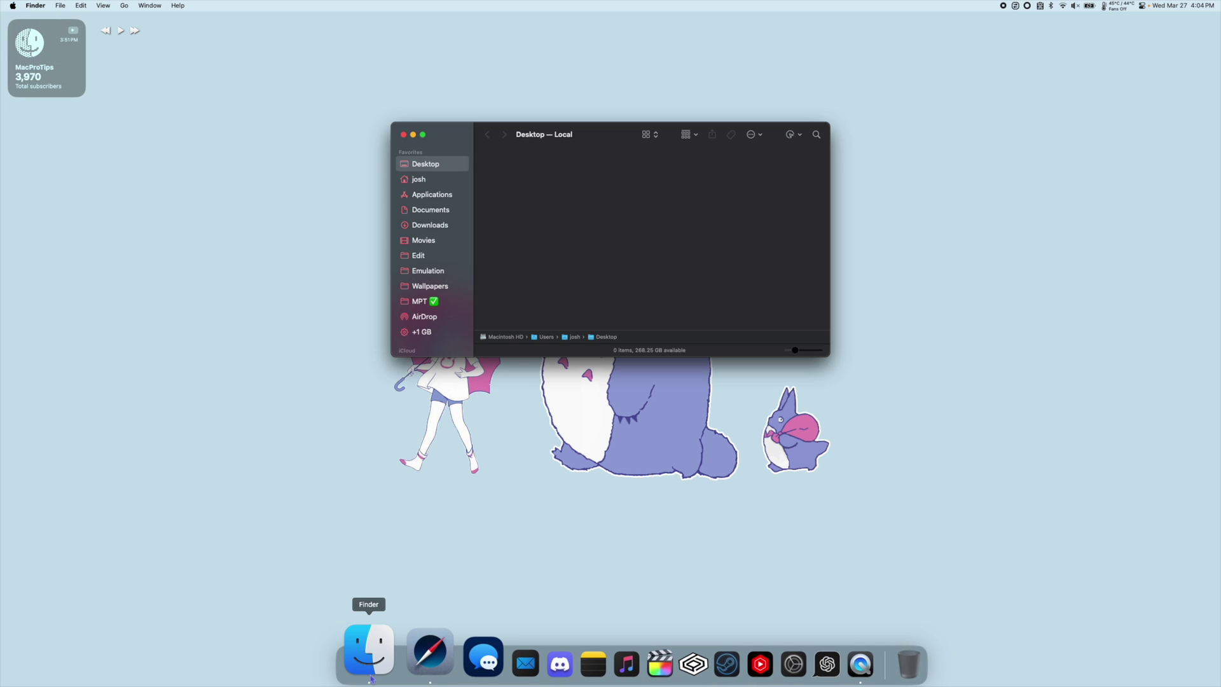
{"action": "left_click", "coordinate": [430, 225]}
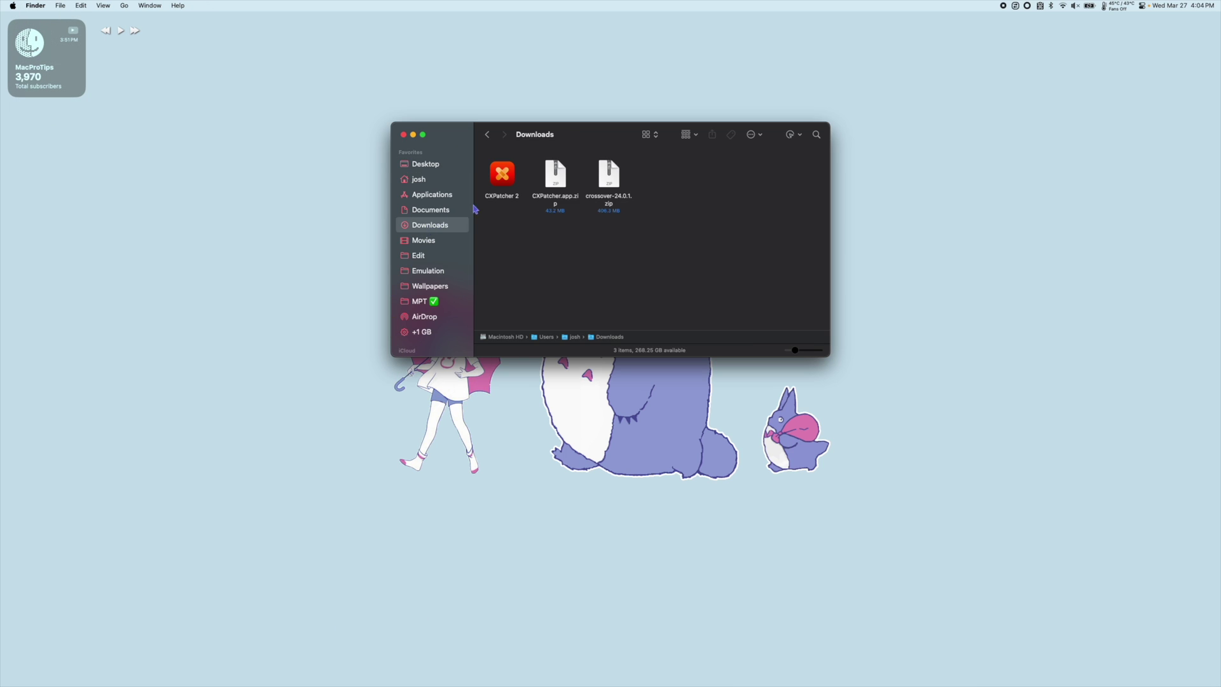
{"action": "right_click", "coordinate": [504, 184]}
{"action": "left_click", "coordinate": [512, 183]}
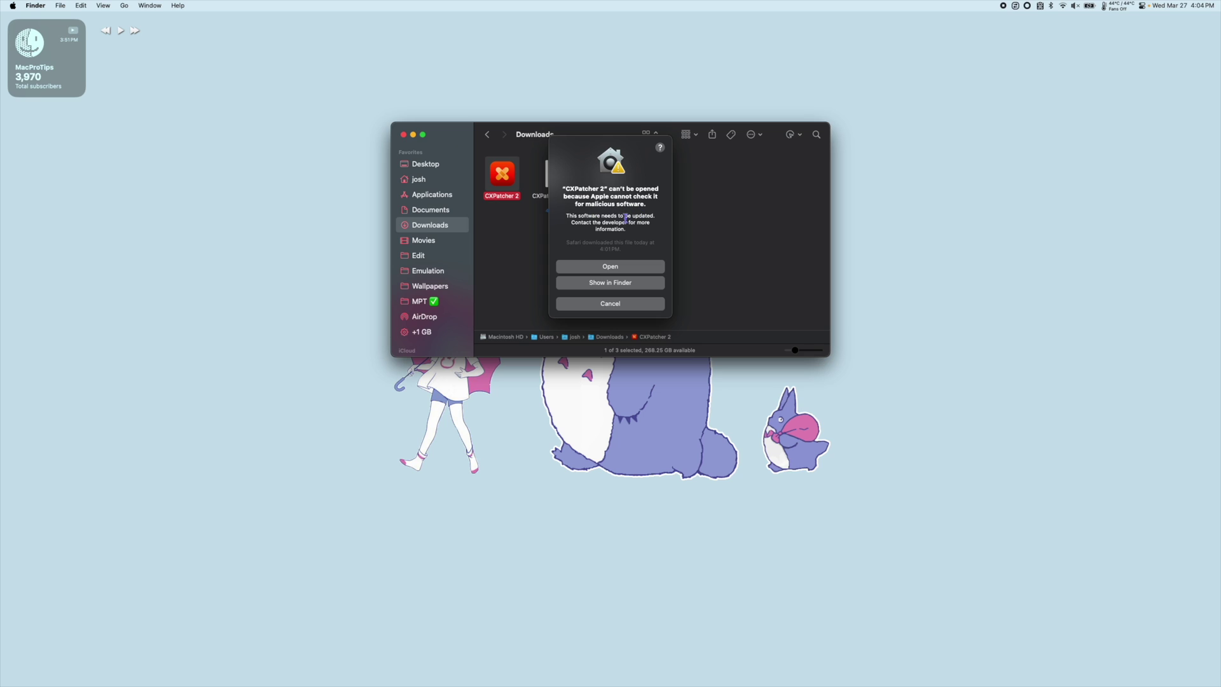
{"action": "left_click", "coordinate": [626, 269]}
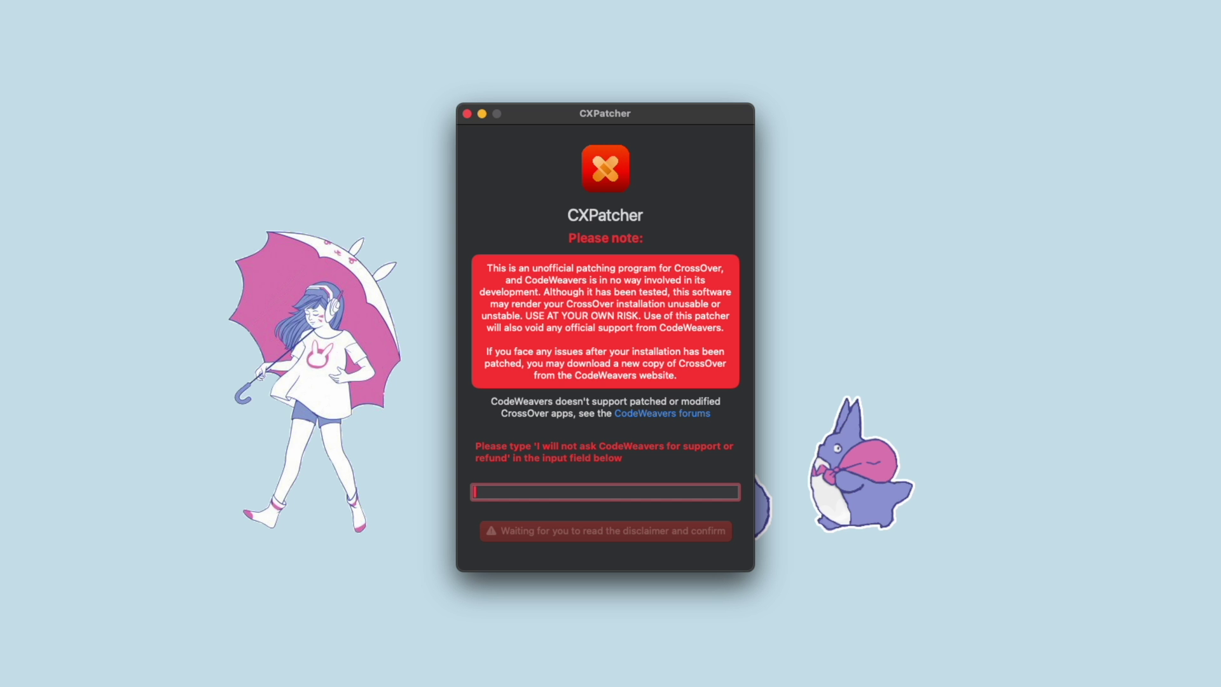
Type the pledge 'I will not ask CodeWeavers for support or refund' and agree to the disclaimer
{"action": "type", "text": "I will"}
{"action": "key", "text": "BackSpace"}
{"action": "type", "text": "not ask codseweavers for si"}
{"action": "key", "text": "BackSpace"}
{"action": "type", "text": "upport"}
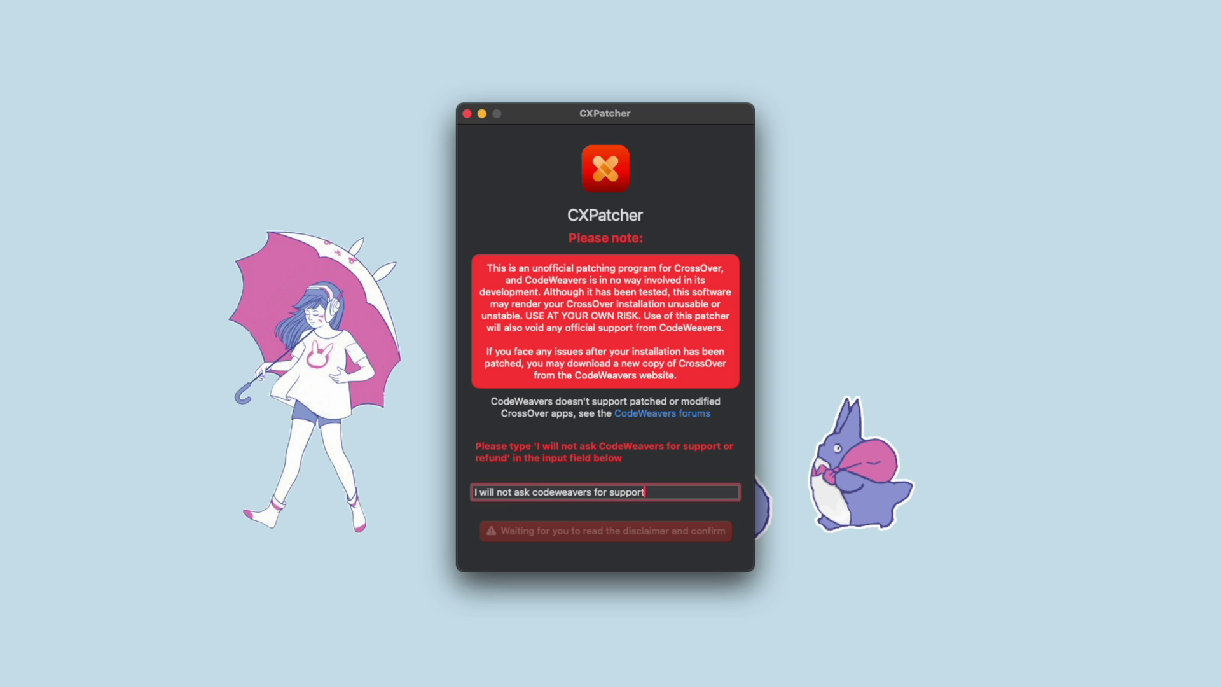
{"action": "type", "text": " or refund"}
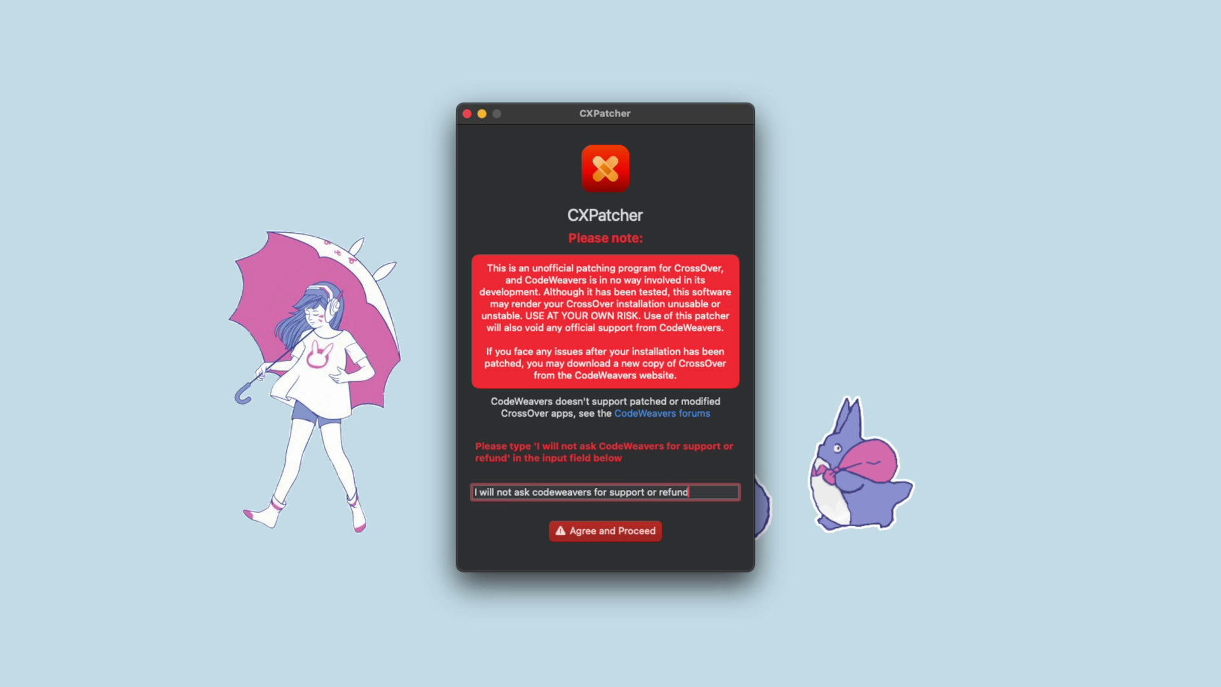
{"action": "key", "text": "Return"}
{"action": "left_click_drag", "start_coordinate": [669, 211], "coordinate": [1016, 200]}
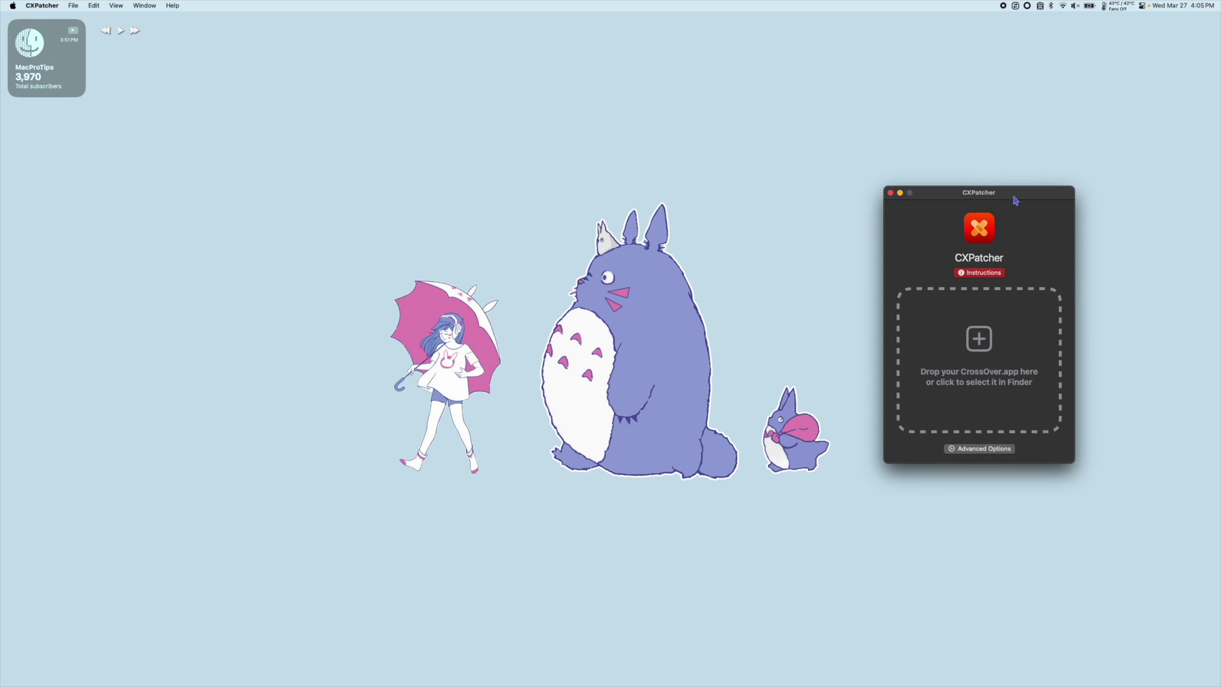
Set Patch MoltenVK to Latest MVK + UE4 hack in CXPatcher's Advanced Options, then close them
{"action": "left_click", "coordinate": [981, 449]}
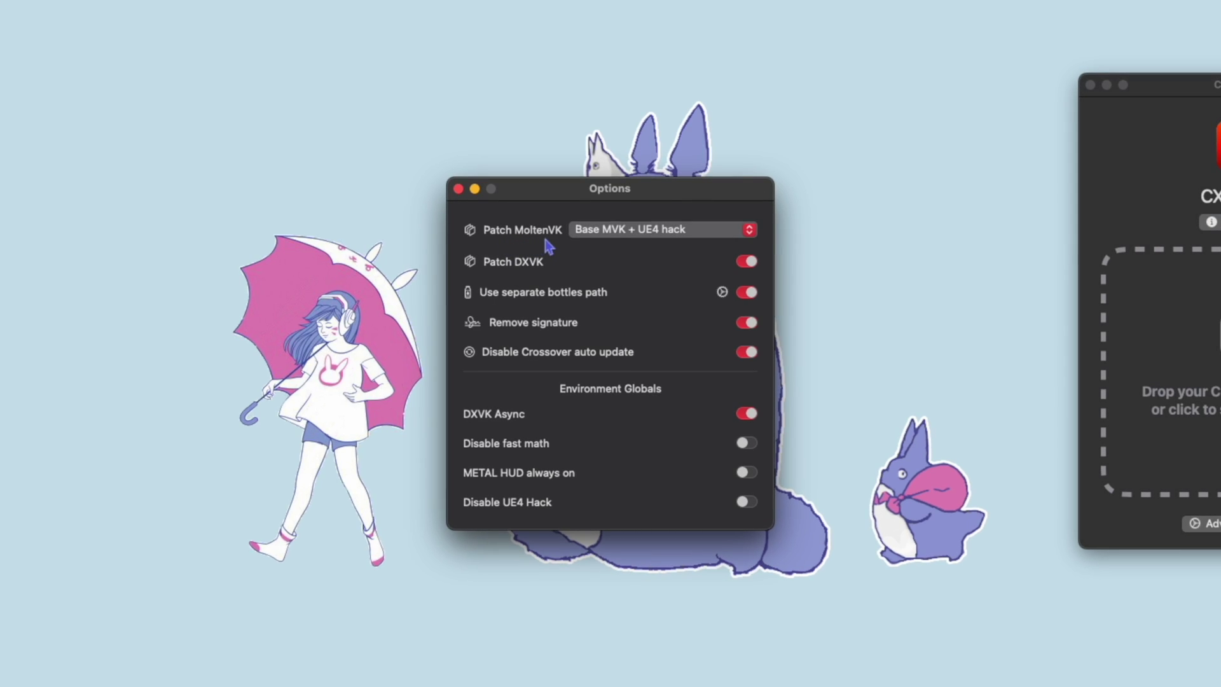
{"action": "left_click", "coordinate": [601, 235]}
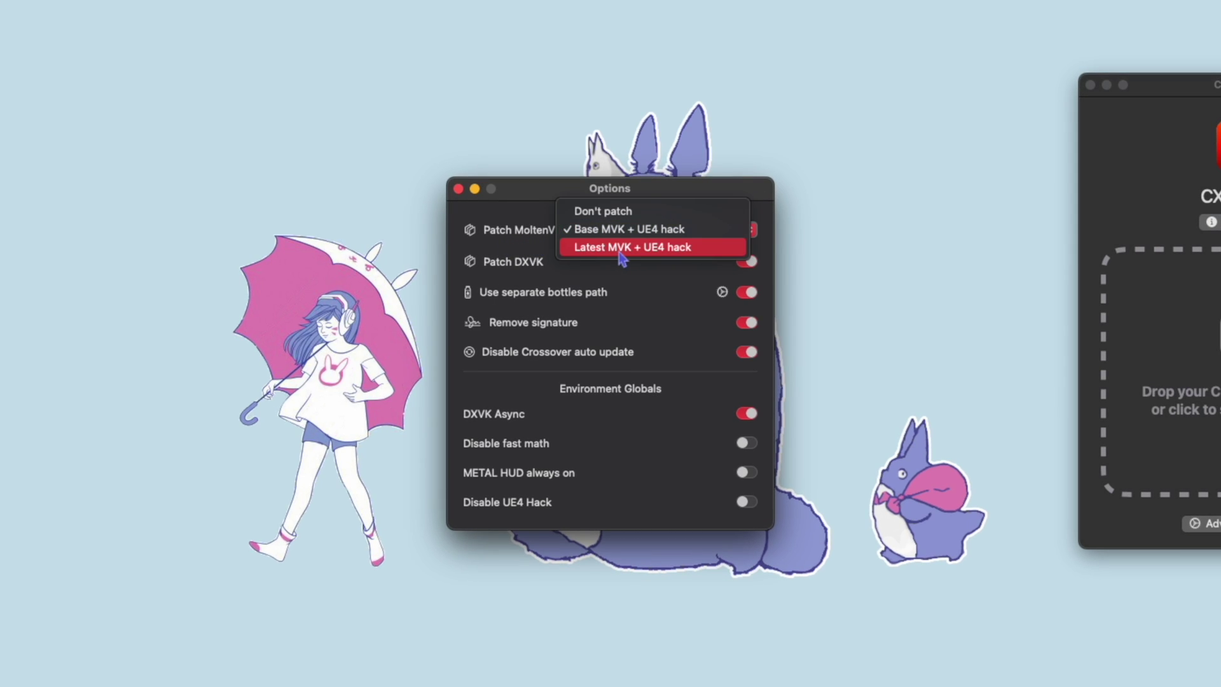
{"action": "left_click", "coordinate": [619, 248]}
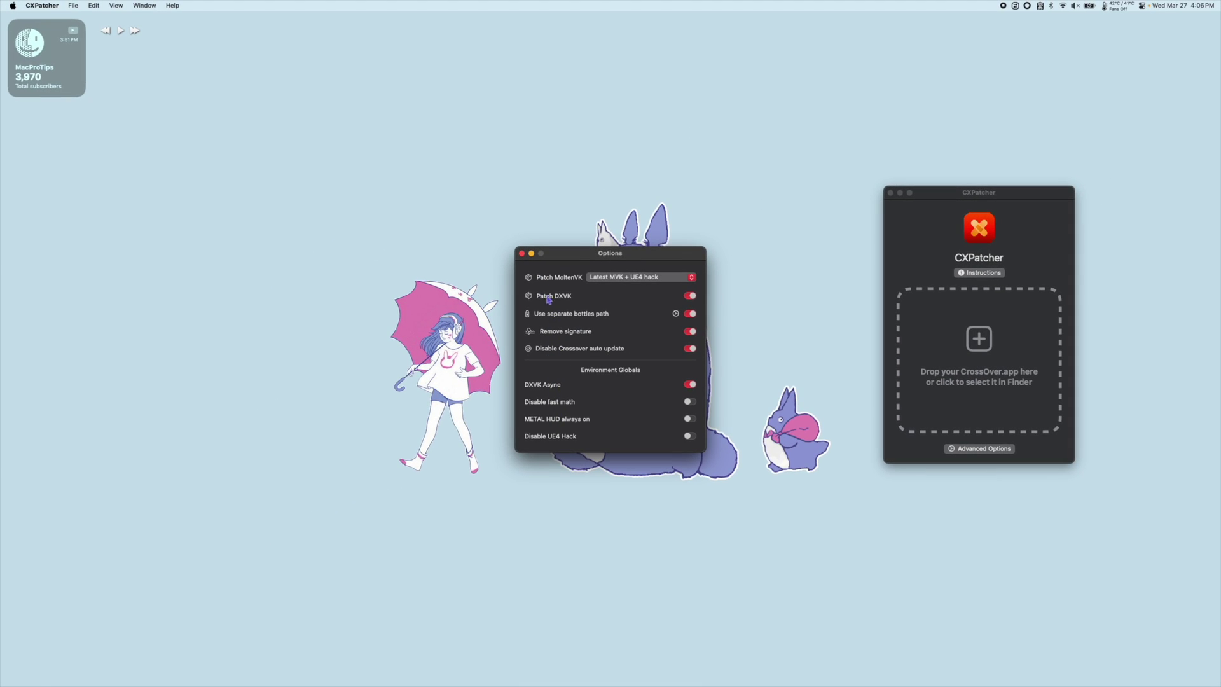
{"action": "left_click", "coordinate": [522, 254]}
Drag CrossOver from the Applications folder onto CXPatcher's drop zone to patch it
{"action": "left_click", "coordinate": [321, 665]}
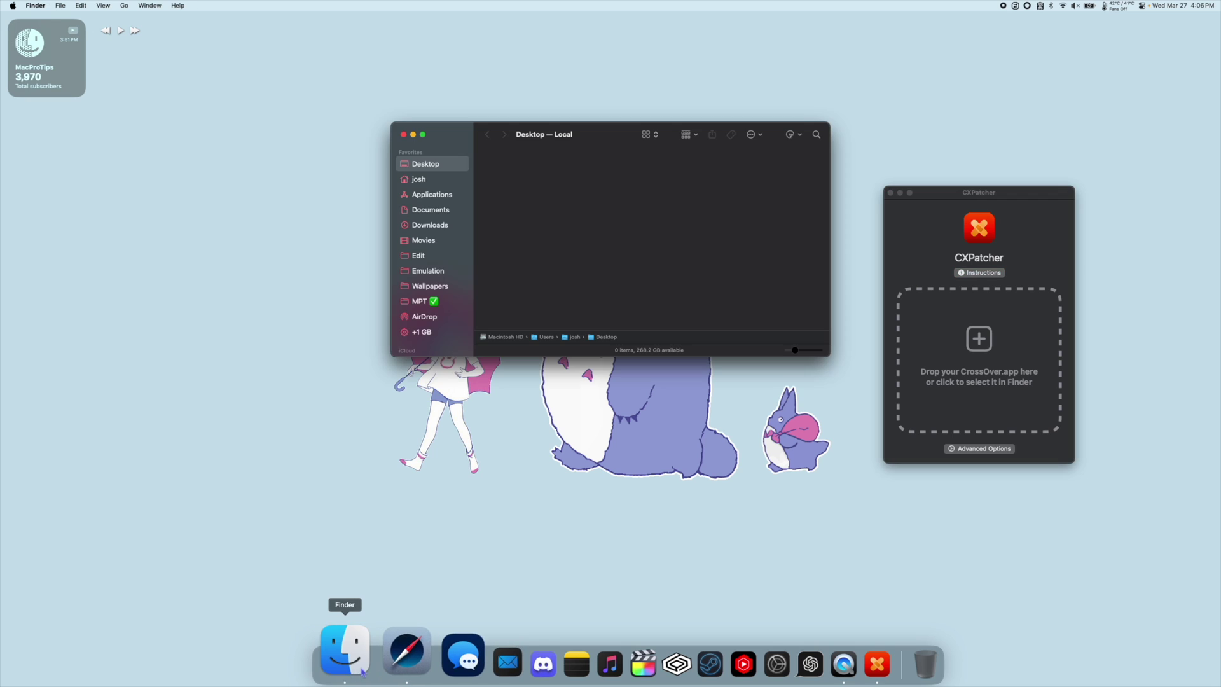
{"action": "left_click", "coordinate": [432, 195]}
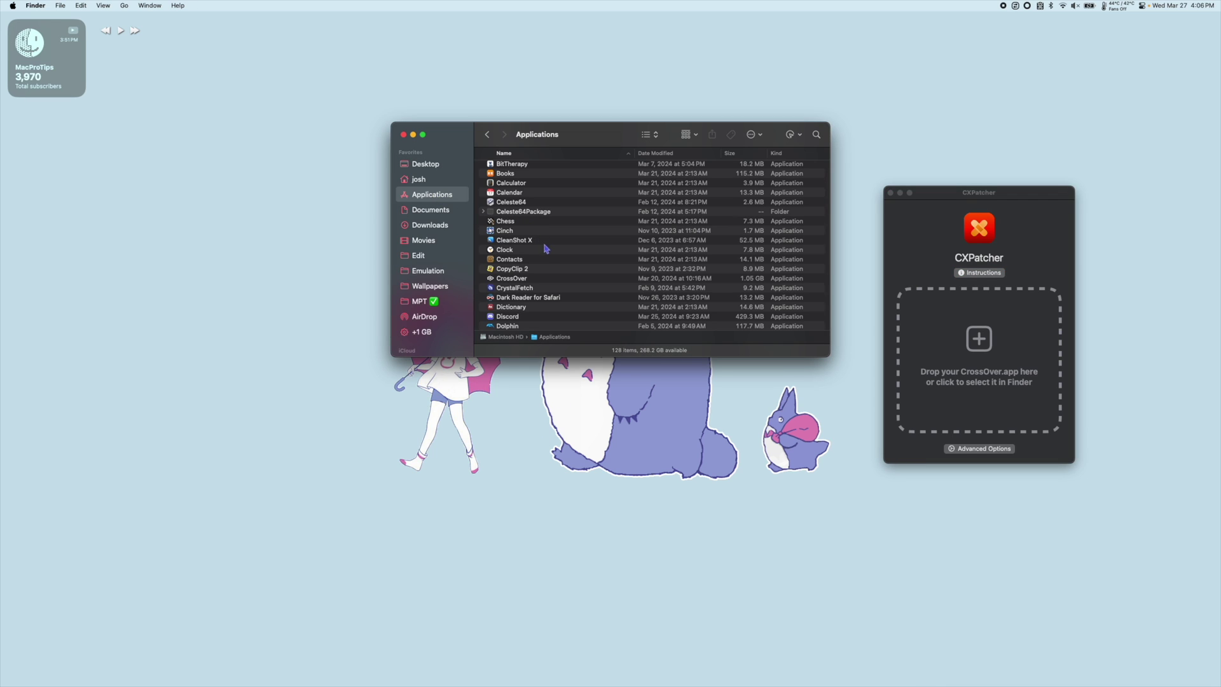
{"action": "left_click", "coordinate": [538, 289]}
{"action": "left_click", "coordinate": [540, 280]}
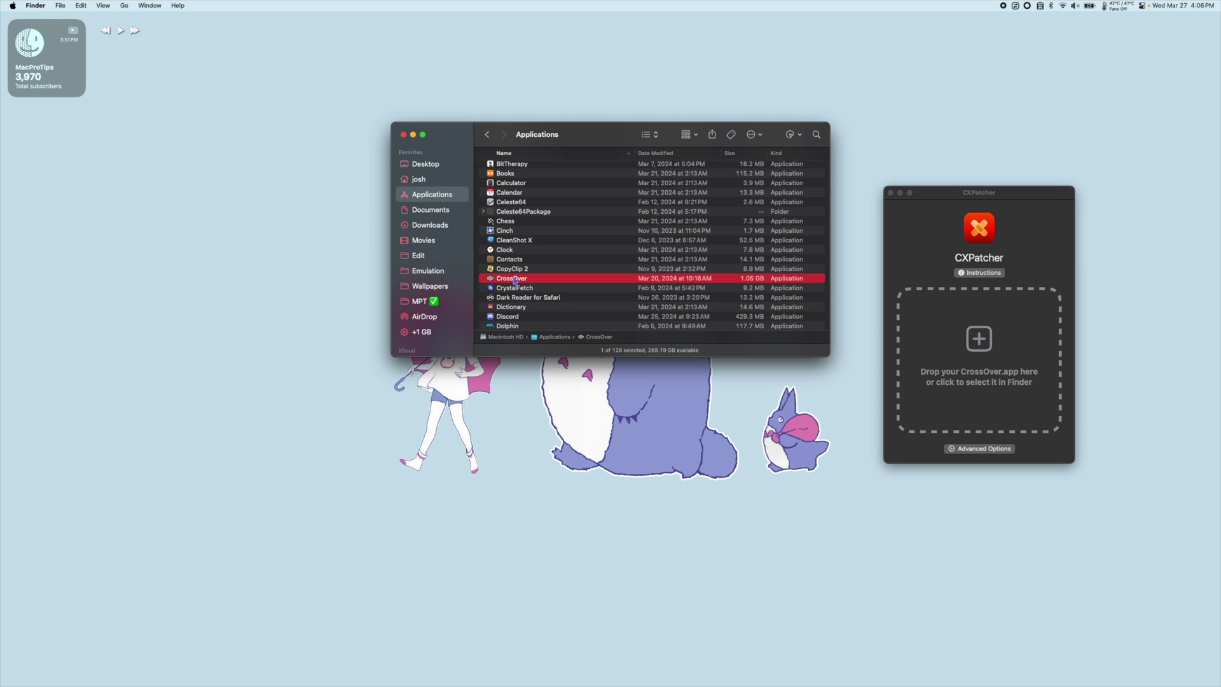
{"action": "left_click_drag", "start_coordinate": [540, 280], "coordinate": [958, 366]}
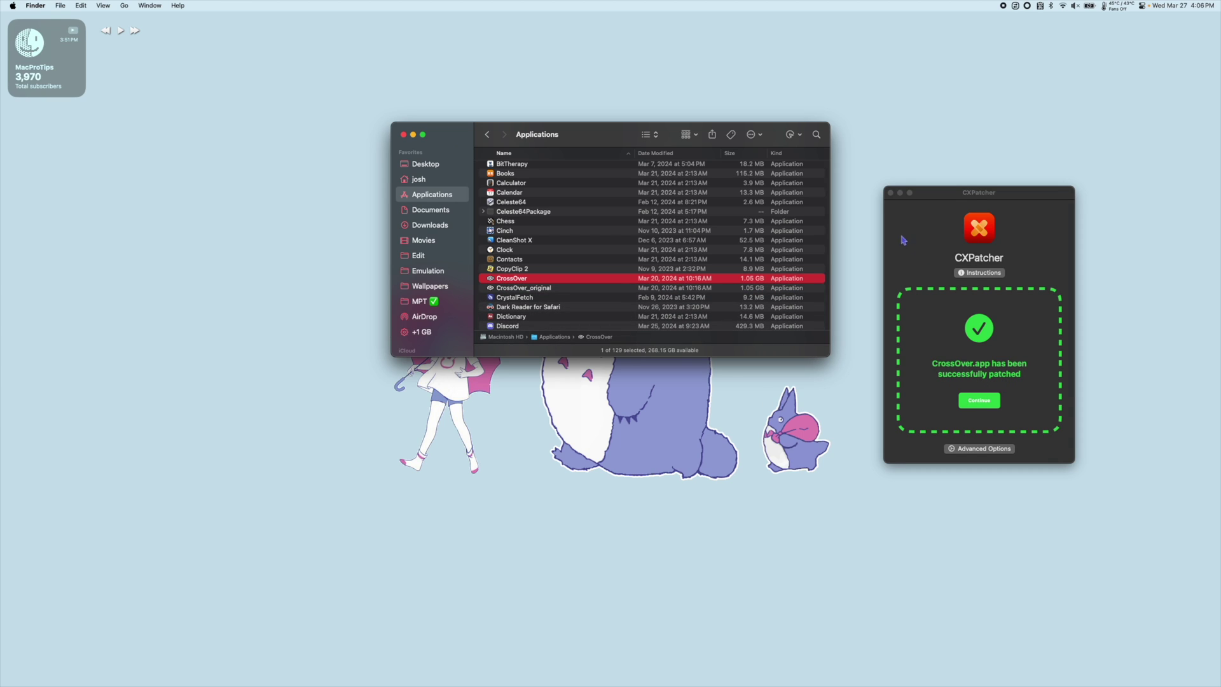
Confirm the successful patch, quit CXPatcher, and launch the patched CrossOver
{"action": "left_click", "coordinate": [897, 216]}
{"action": "key", "text": "super+q"}
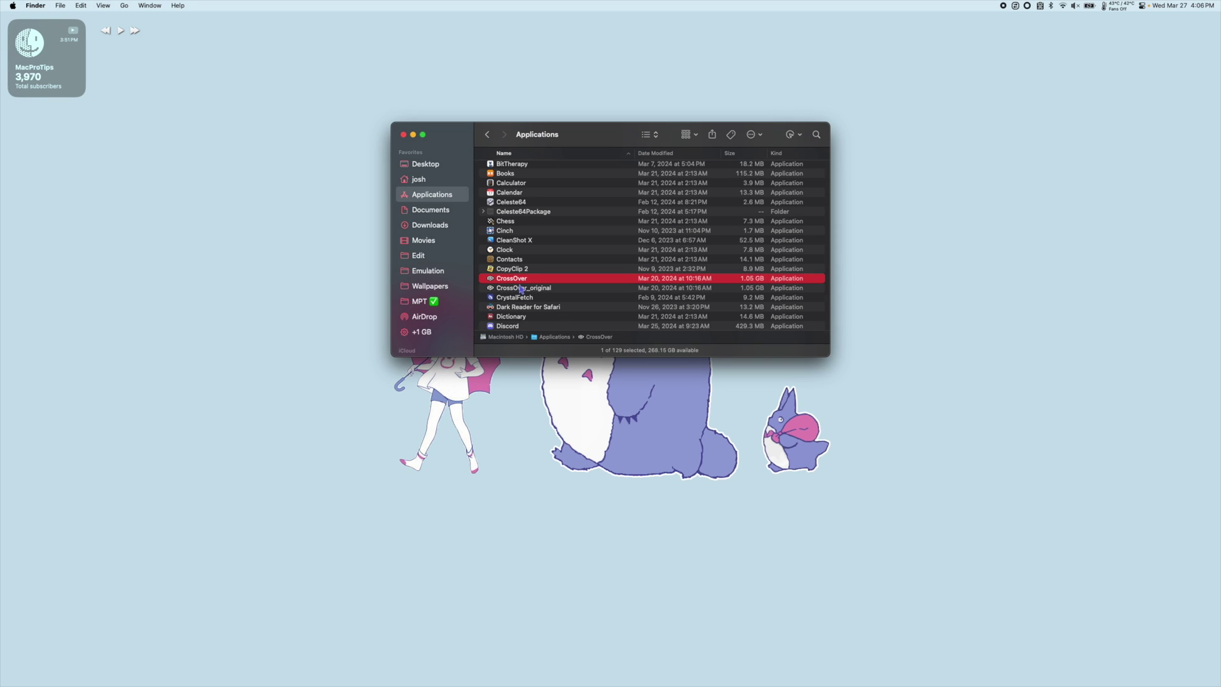
{"action": "double_click", "coordinate": [518, 279]}
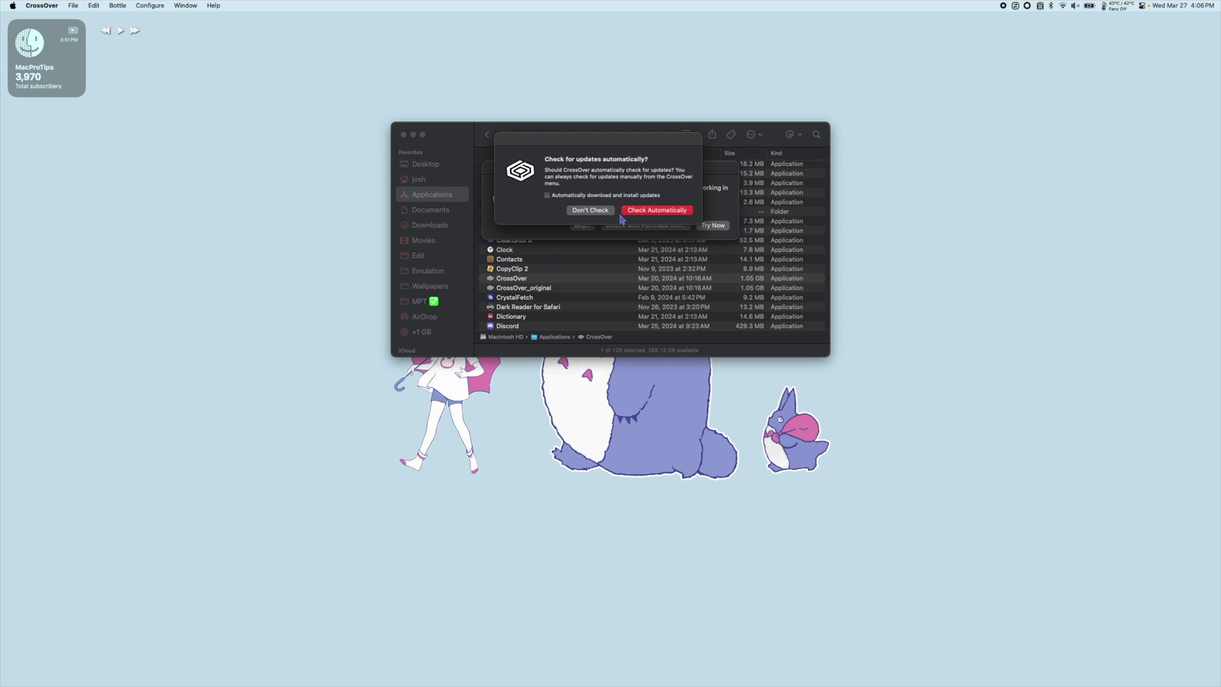
Decline update checks, start the CrossOver trial, and install Steam from Popular Applications
{"action": "left_click", "coordinate": [591, 211]}
{"action": "left_click", "coordinate": [712, 226]}
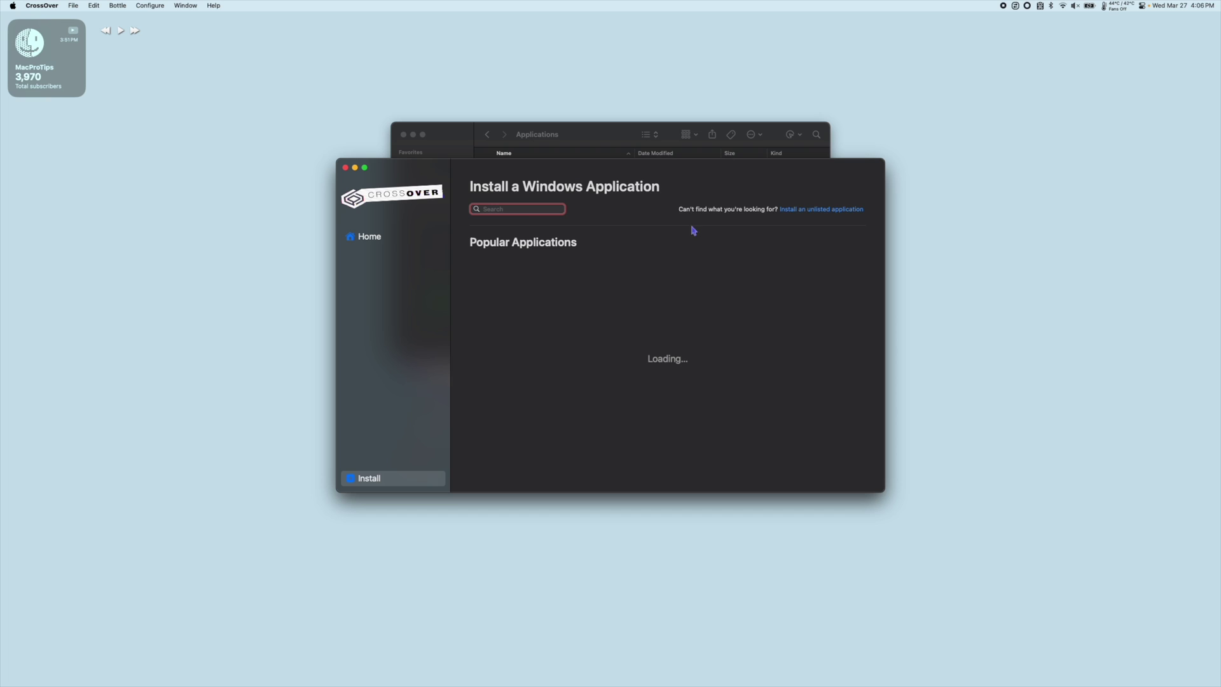
{"action": "left_click", "coordinate": [403, 134]}
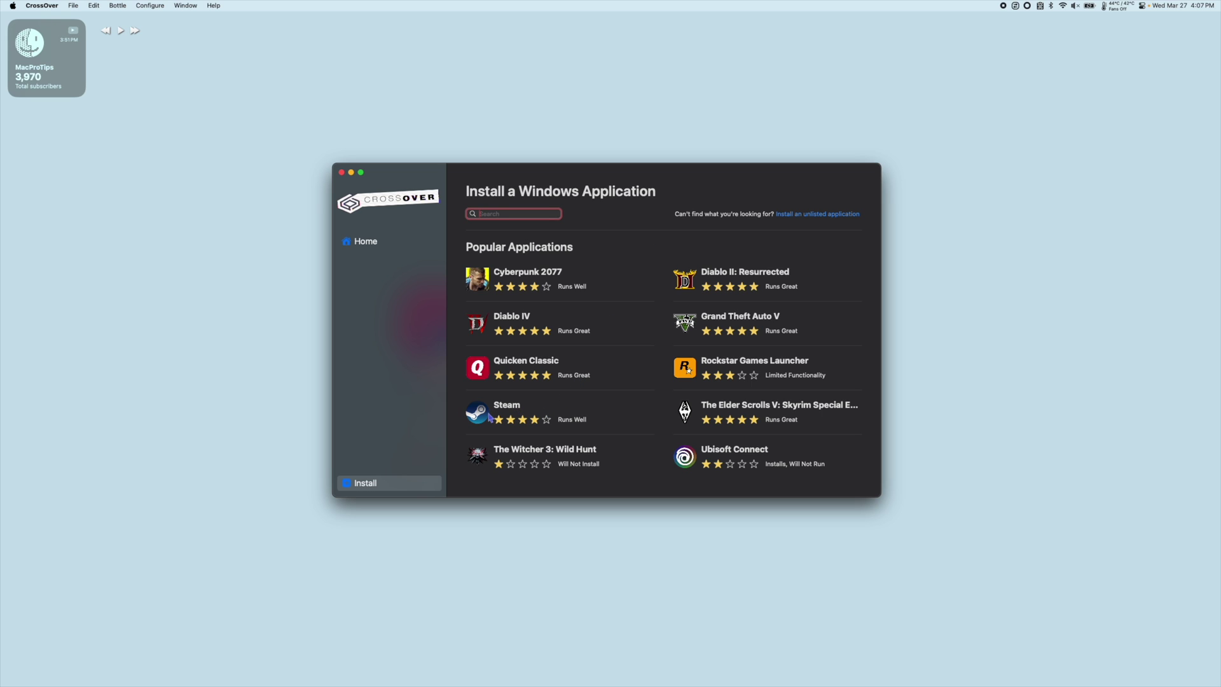
{"action": "left_click", "coordinate": [517, 411]}
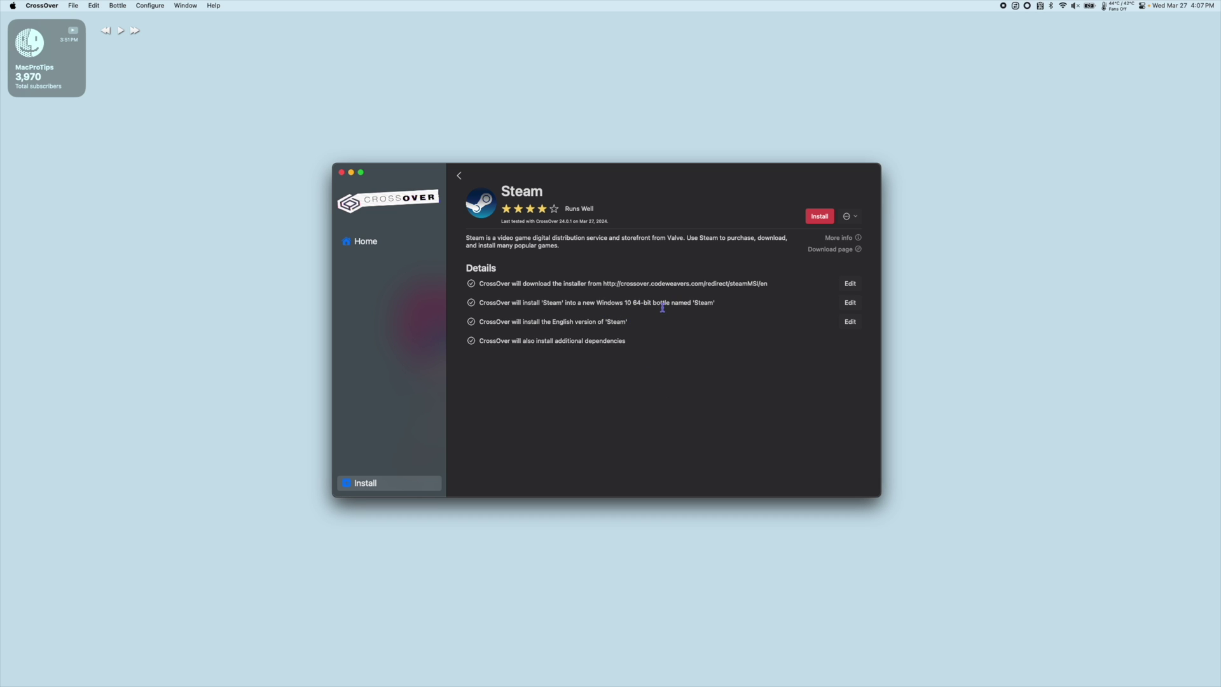
{"action": "left_click", "coordinate": [820, 217]}
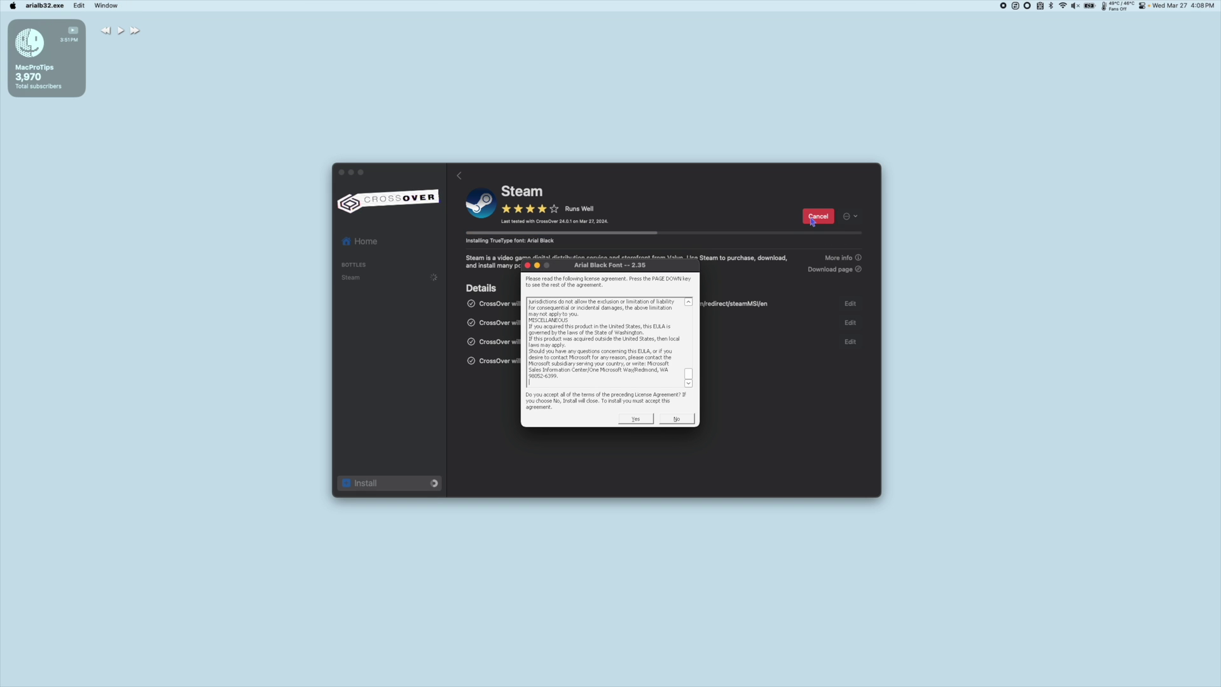
Accept the Arial Black licence and run Steam Setup with defaults, unticking Run Steam before finishing
{"action": "left_click", "coordinate": [635, 419]}
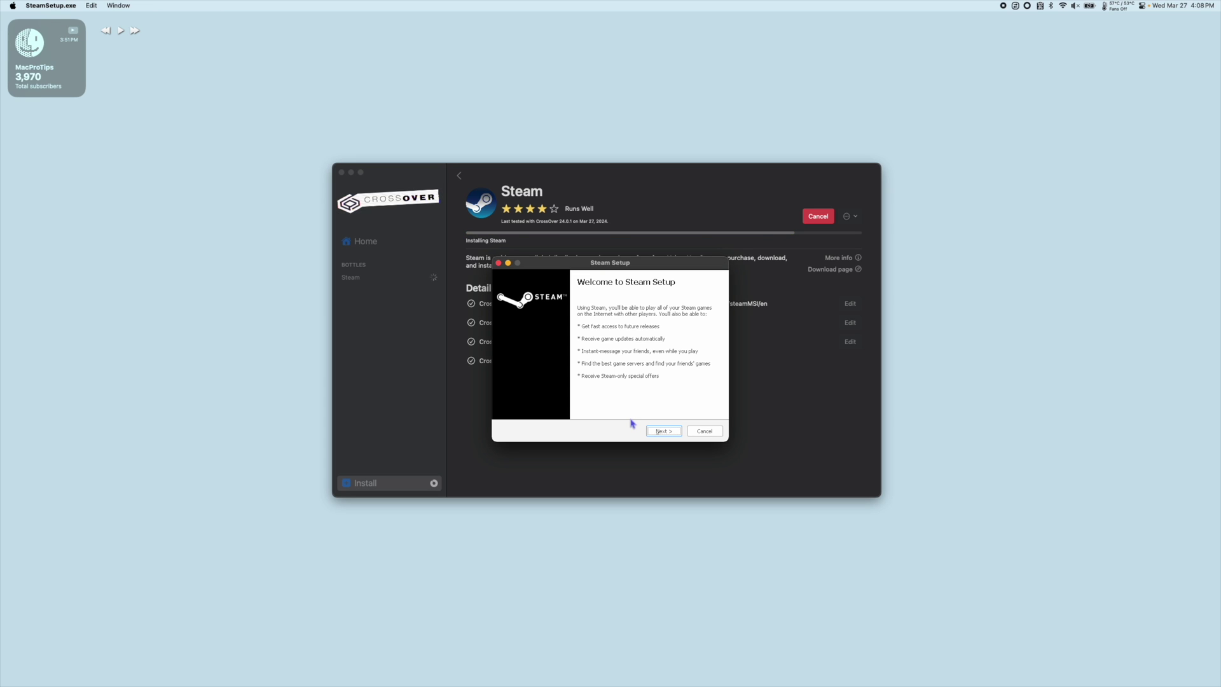
{"action": "left_click", "coordinate": [665, 432]}
{"action": "left_click", "coordinate": [664, 431]}
{"action": "left_click", "coordinate": [665, 432]}
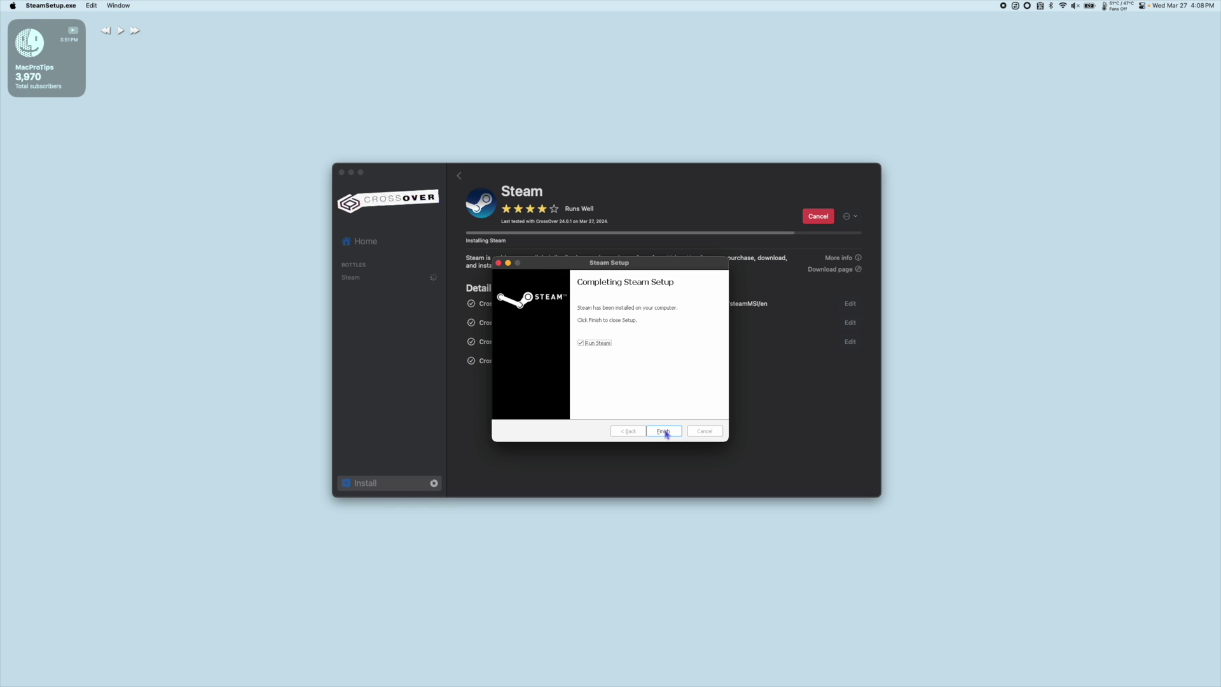
{"action": "left_click", "coordinate": [581, 344]}
{"action": "left_click", "coordinate": [661, 432]}
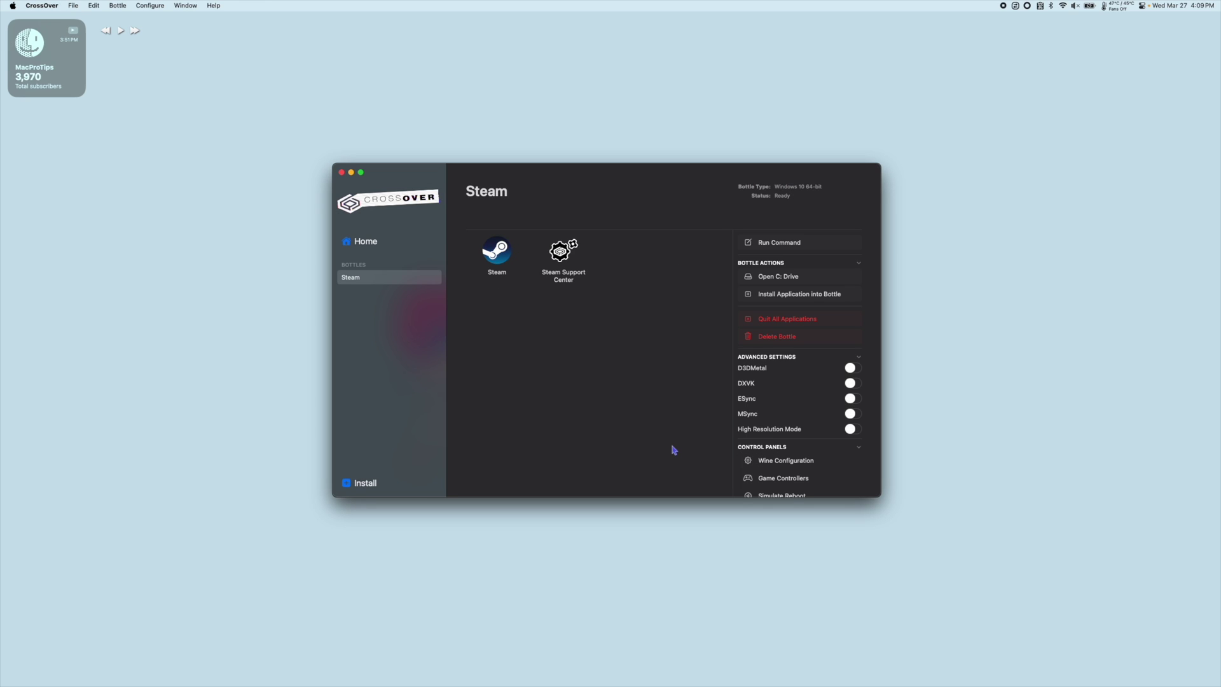
Toggle MSync off and back on in the Steam bottle, rebooting the bottle each time
{"action": "left_click", "coordinate": [854, 414]}
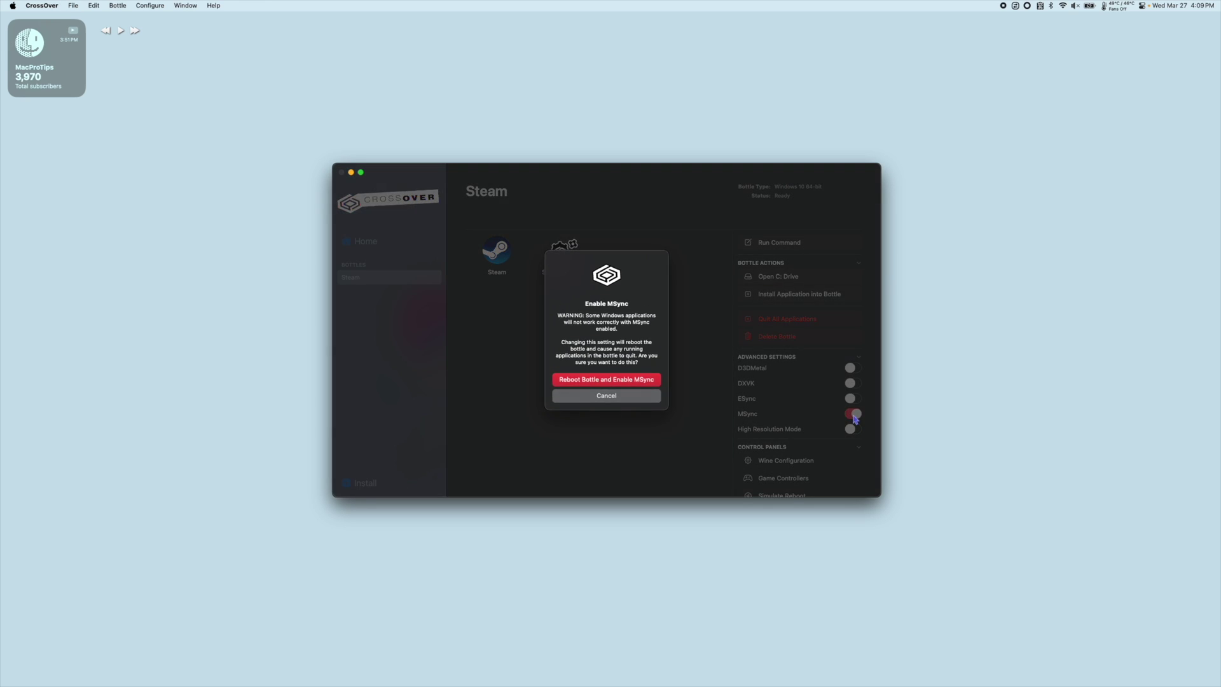
{"action": "left_click", "coordinate": [608, 379]}
{"action": "left_click", "coordinate": [853, 413]}
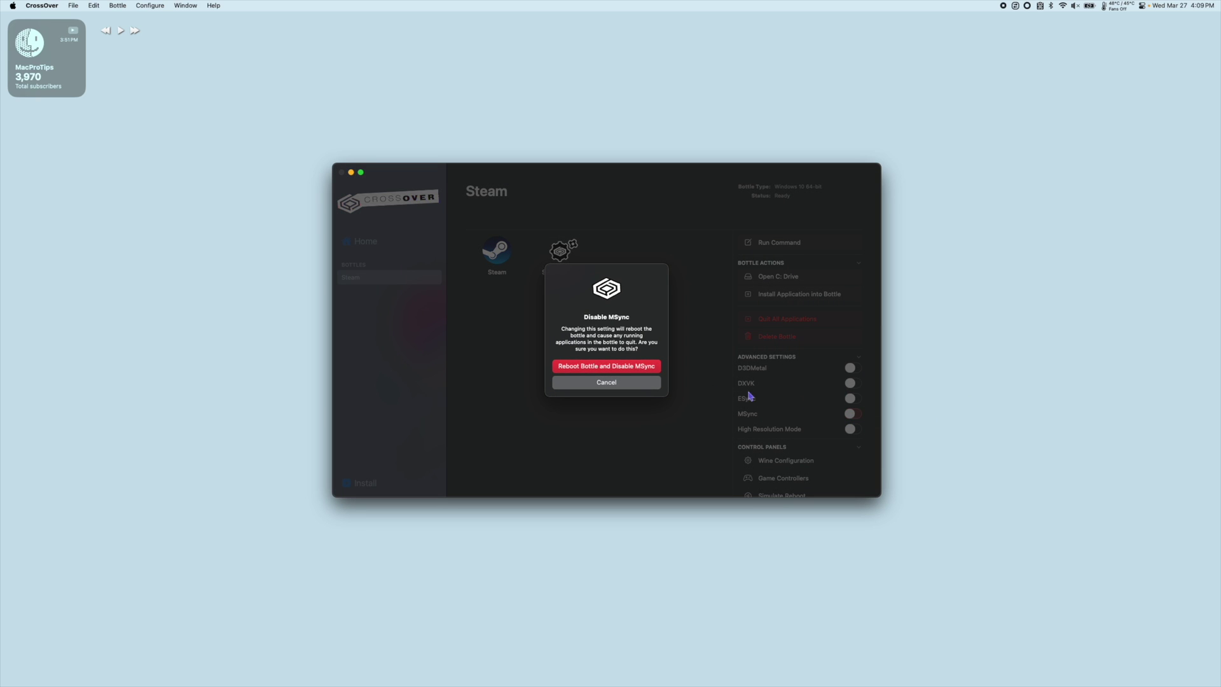
{"action": "left_click", "coordinate": [630, 368]}
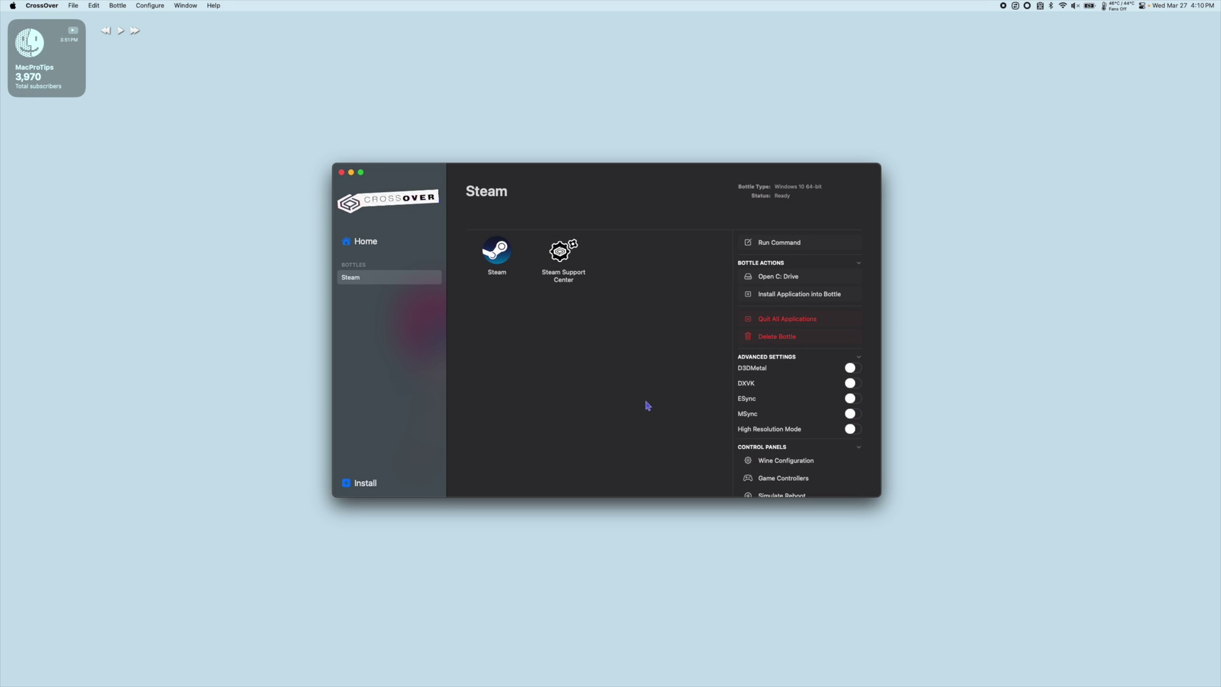
{"action": "left_click", "coordinate": [853, 413]}
{"action": "left_click", "coordinate": [650, 382]}
Launch Steam in the bottle, filter to ready-to-play games, and select Overwatch 2
{"action": "double_click", "coordinate": [492, 256]}
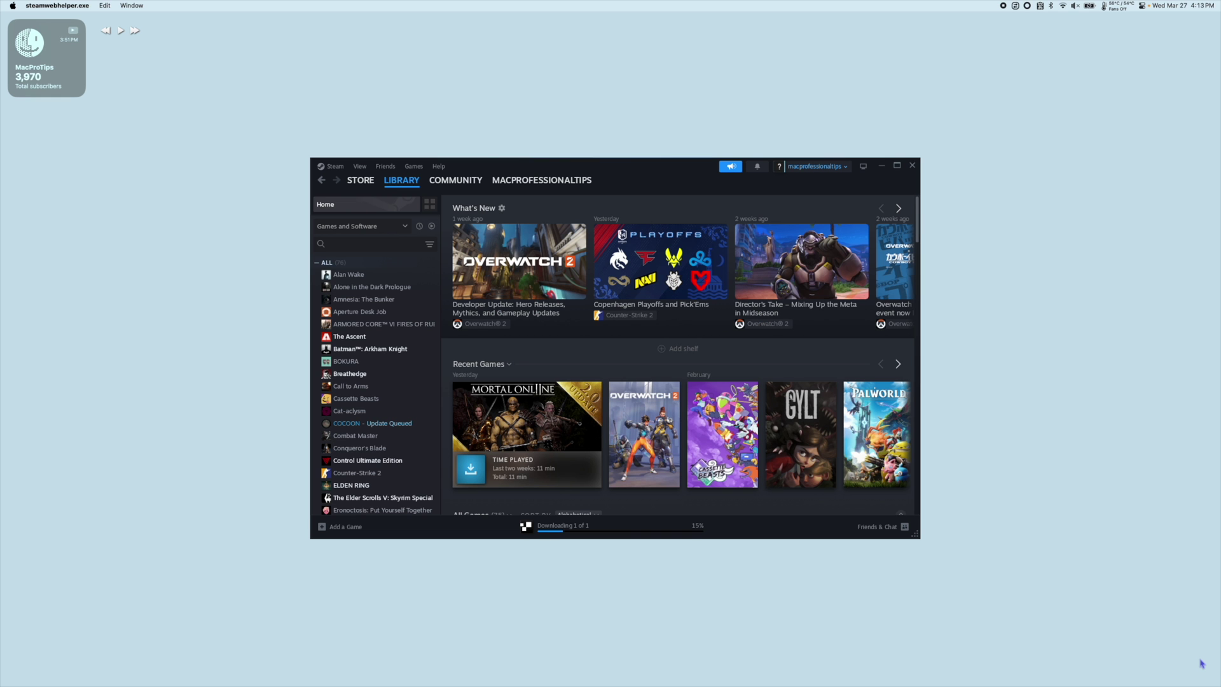
{"action": "left_click", "coordinate": [432, 226]}
{"action": "scroll", "coordinate": [375, 369], "scroll_direction": "down", "scroll_amount": 5}
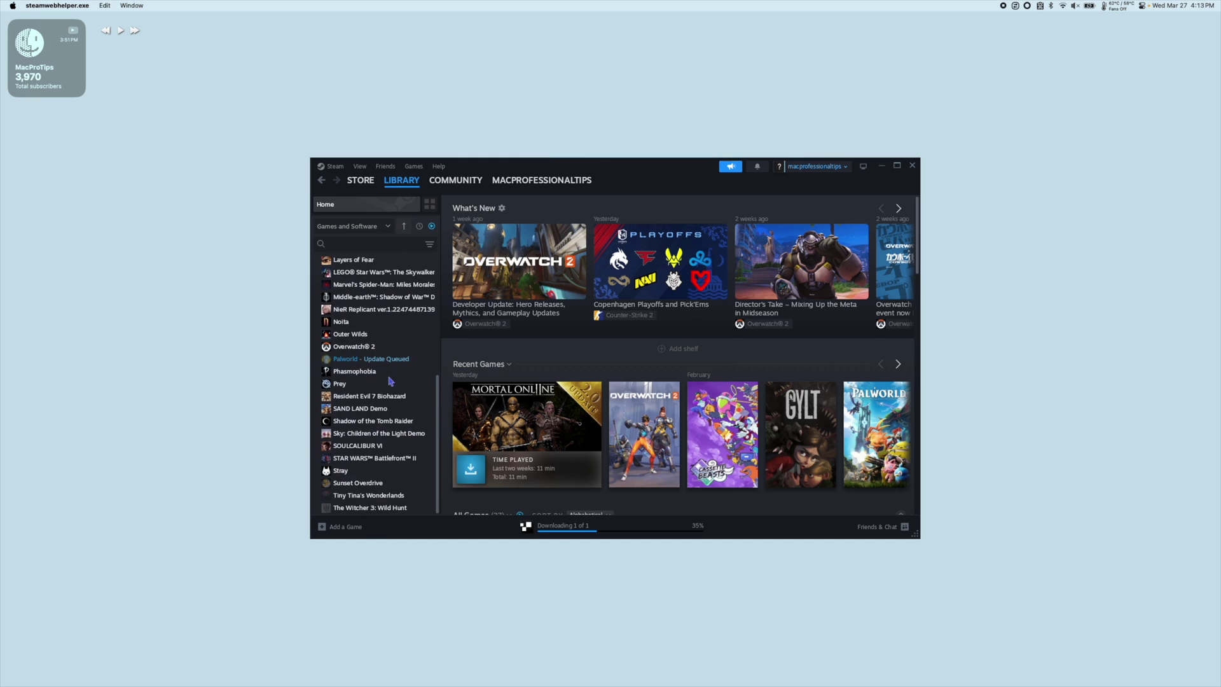
{"action": "left_click", "coordinate": [349, 347]}
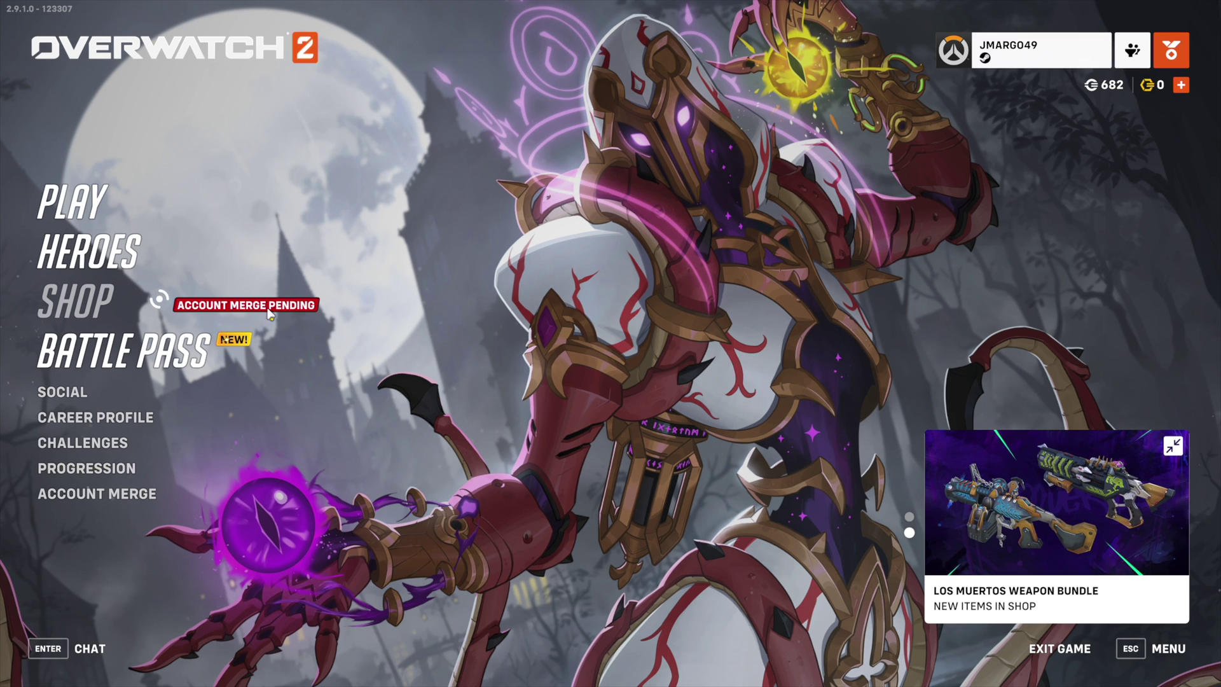
From the in-game menu, switch the Graphics Quality preset from Ultra to LOW
{"action": "key", "text": "Escape"}
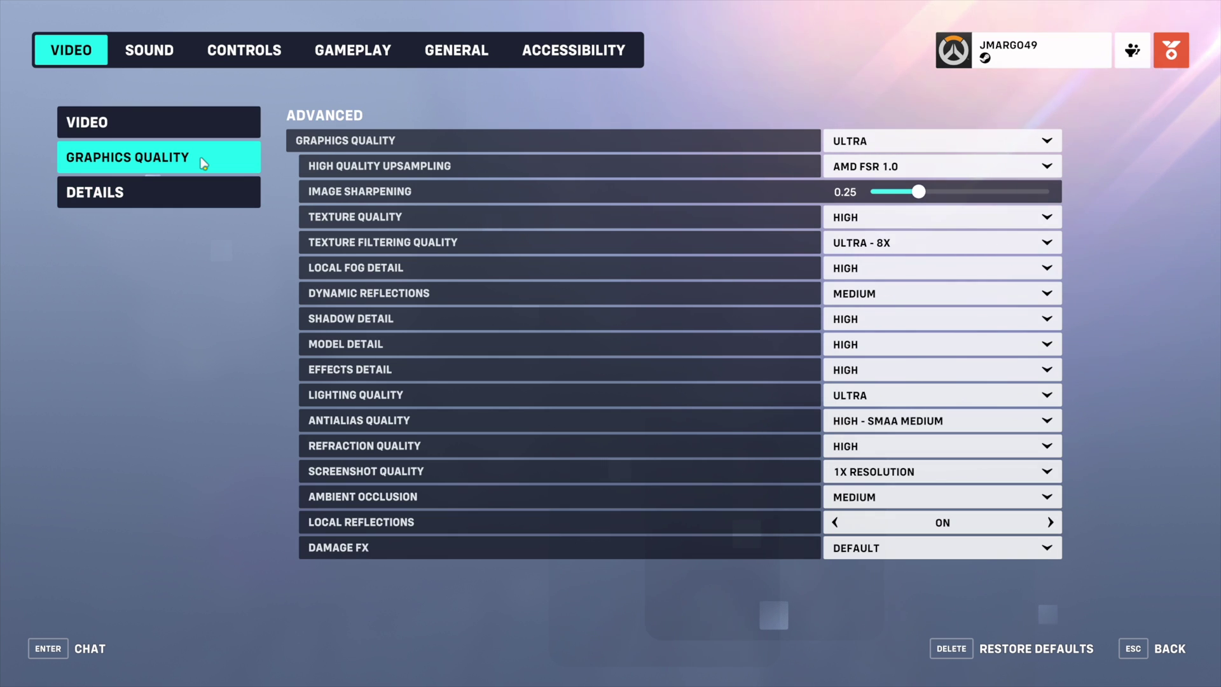
{"action": "left_click", "coordinate": [886, 141]}
{"action": "left_click", "coordinate": [867, 171]}
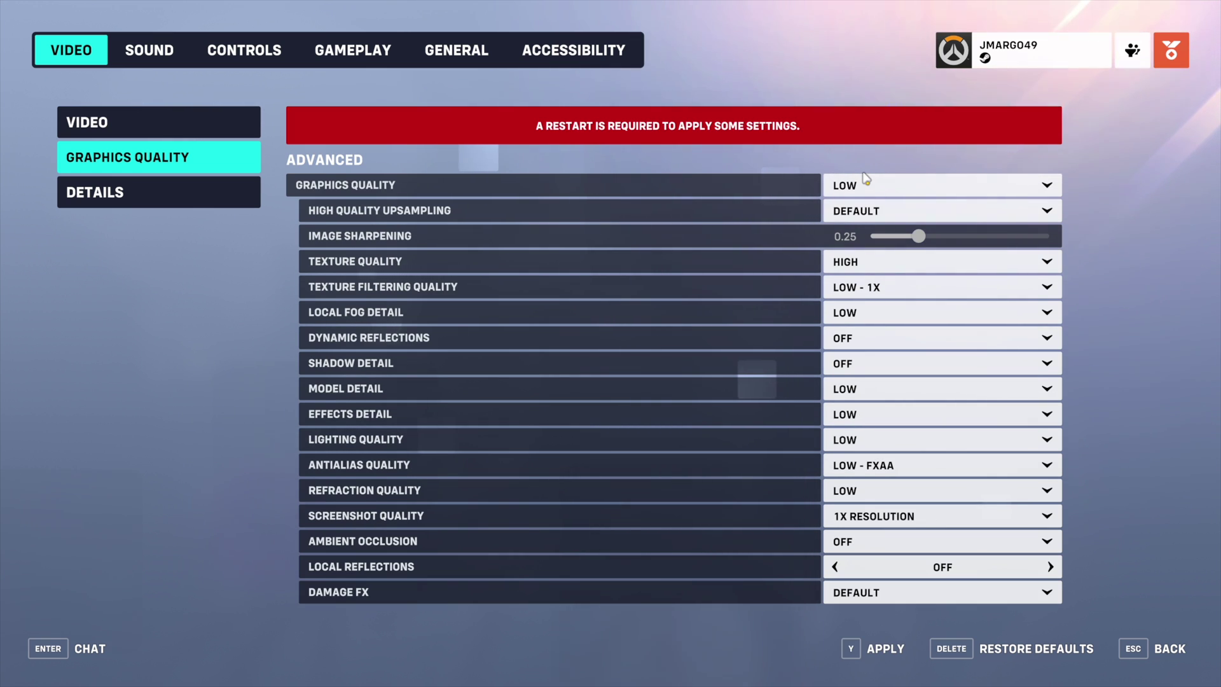
In the Video settings, set the resolution to 2560 X 1440 (120)
{"action": "left_click", "coordinate": [224, 124]}
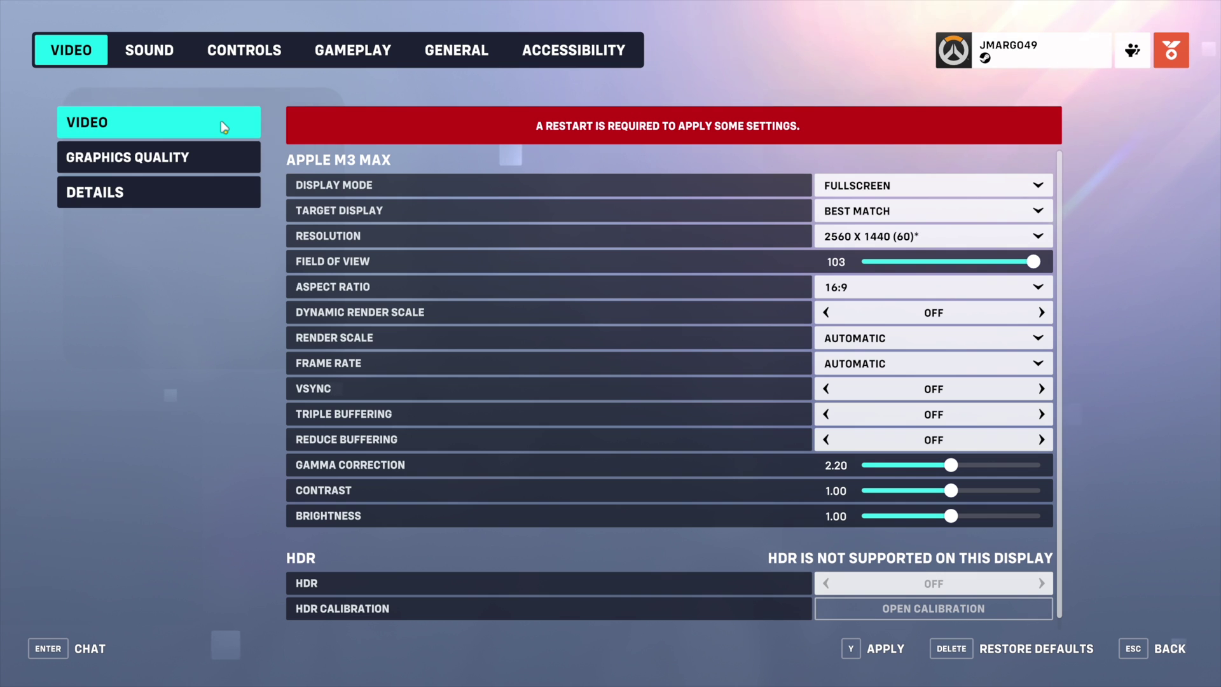
{"action": "left_click", "coordinate": [929, 236]}
{"action": "scroll", "coordinate": [925, 421], "scroll_direction": "down", "scroll_amount": 2}
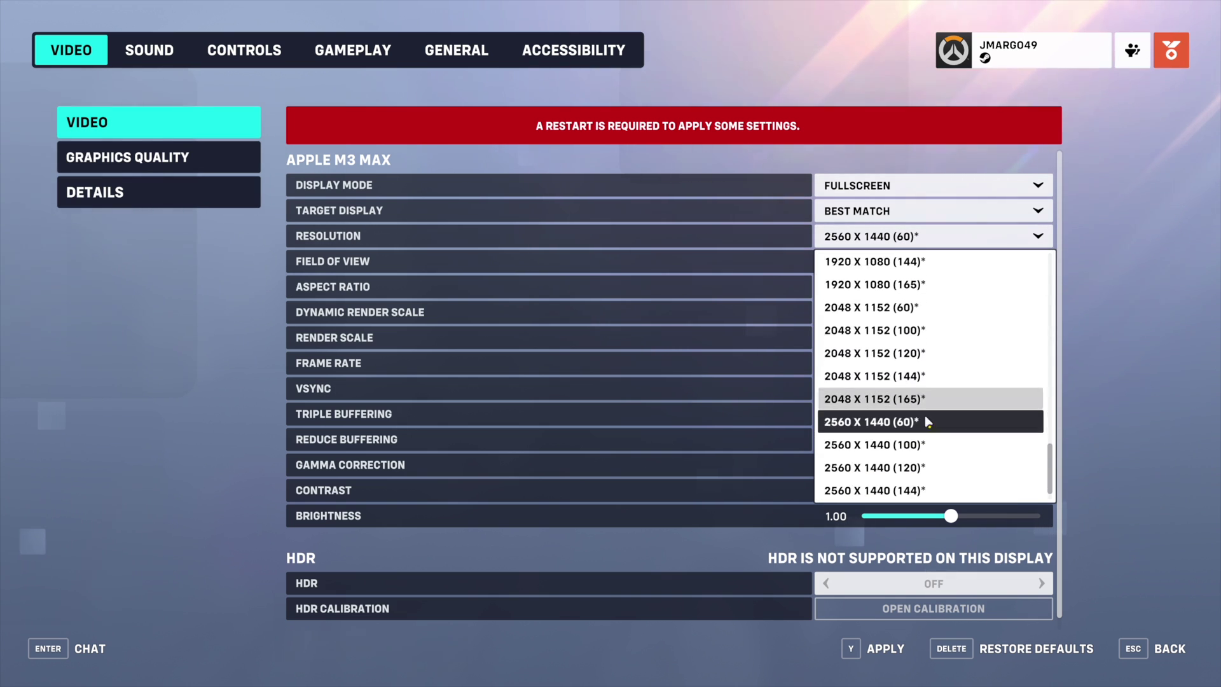
{"action": "left_click", "coordinate": [893, 467]}
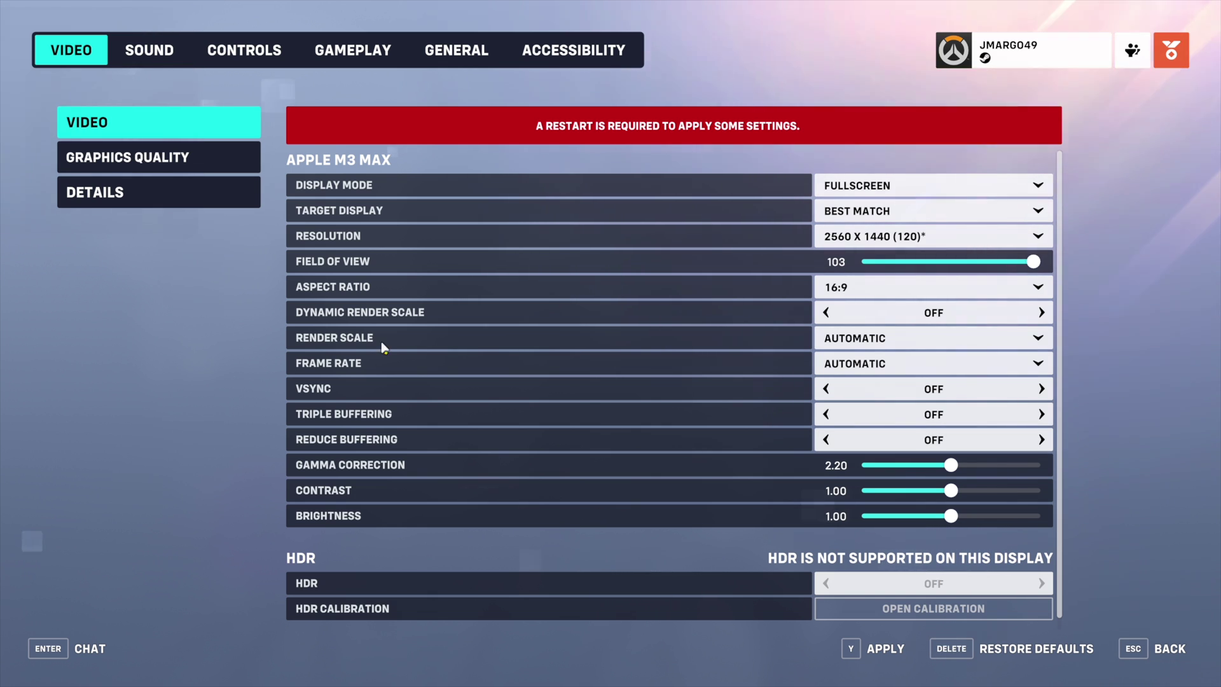
Set Render Scale to Custom, with 75% in-game resolution and a 130 maximum frame rate
{"action": "left_click", "coordinate": [855, 339]}
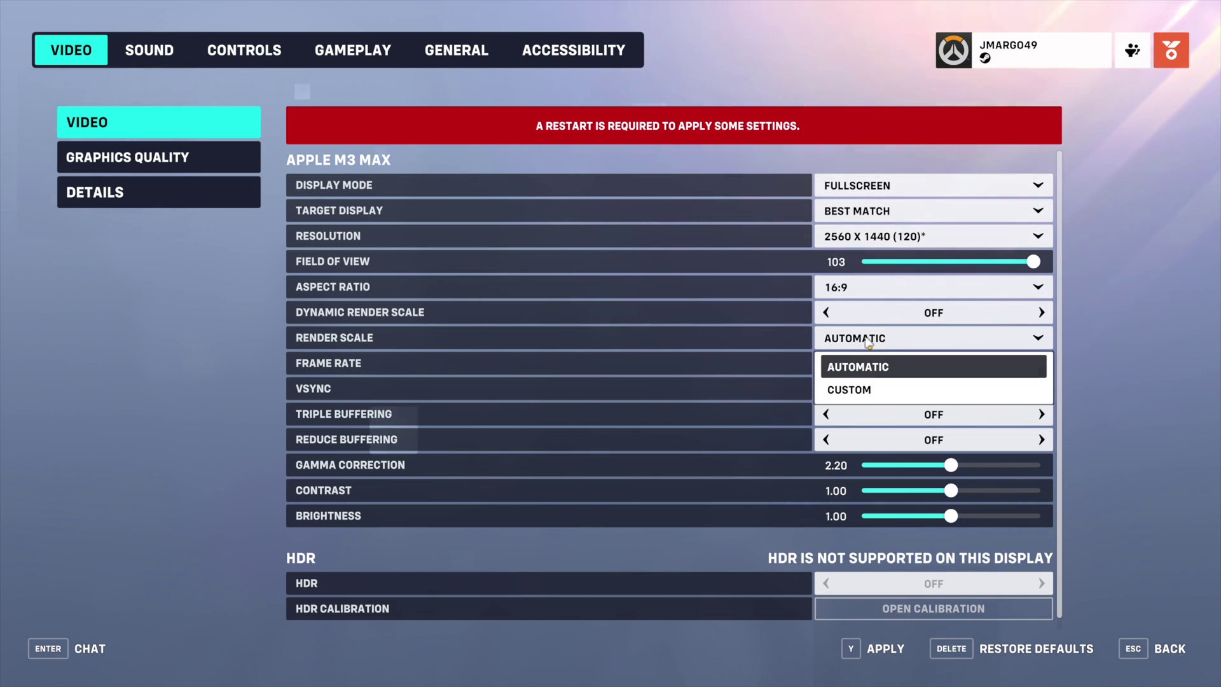
{"action": "left_click", "coordinate": [857, 390]}
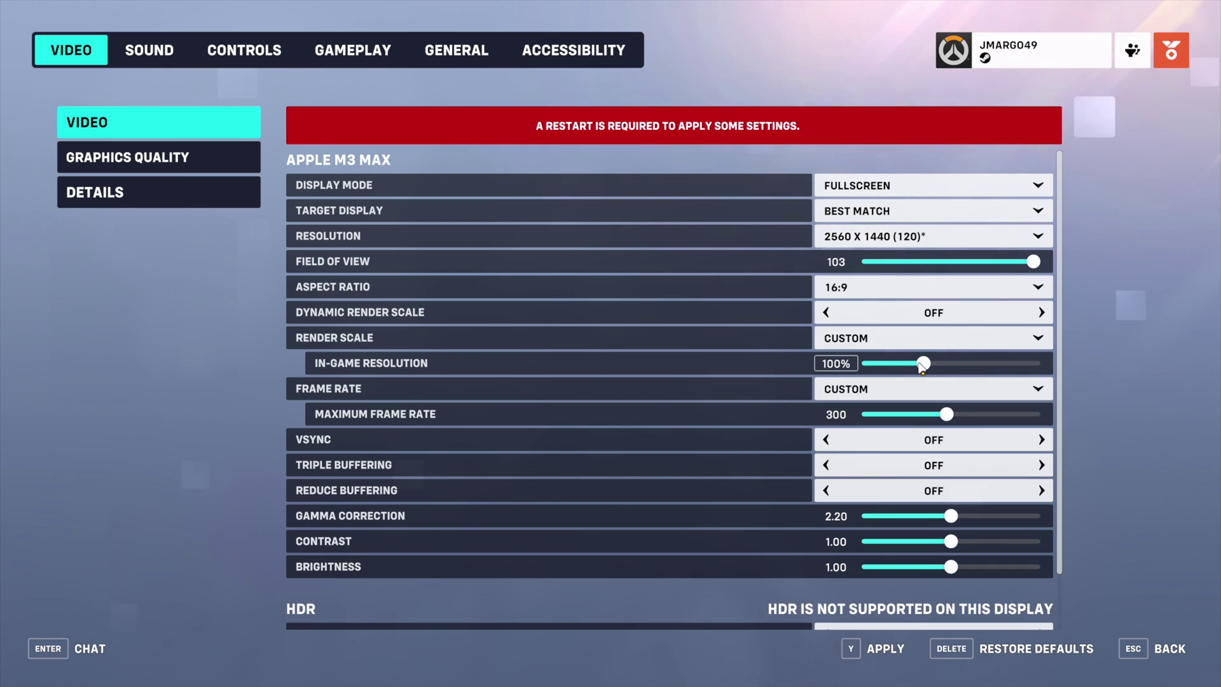
{"action": "left_click_drag", "start_coordinate": [922, 366], "coordinate": [894, 369]}
{"action": "left_click_drag", "start_coordinate": [946, 418], "coordinate": [898, 422]}
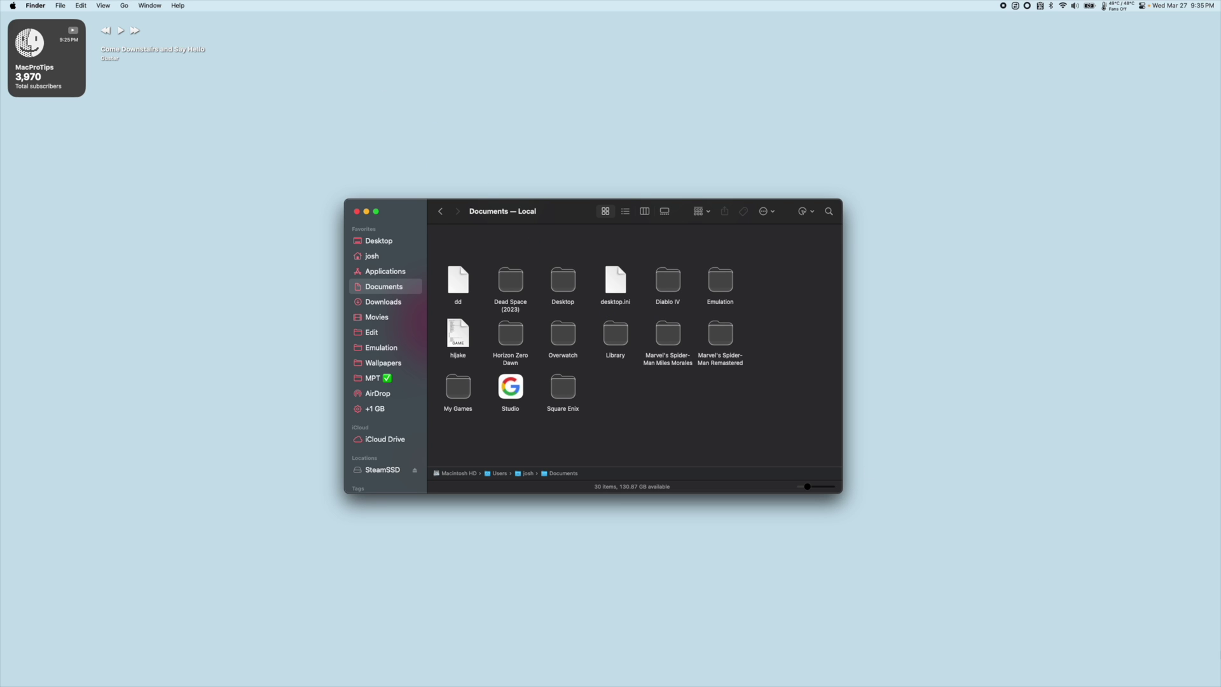
Show Get Info for Settings_v0.ini in Documents > Overwatch > Settings
{"action": "double_click", "coordinate": [563, 341]}
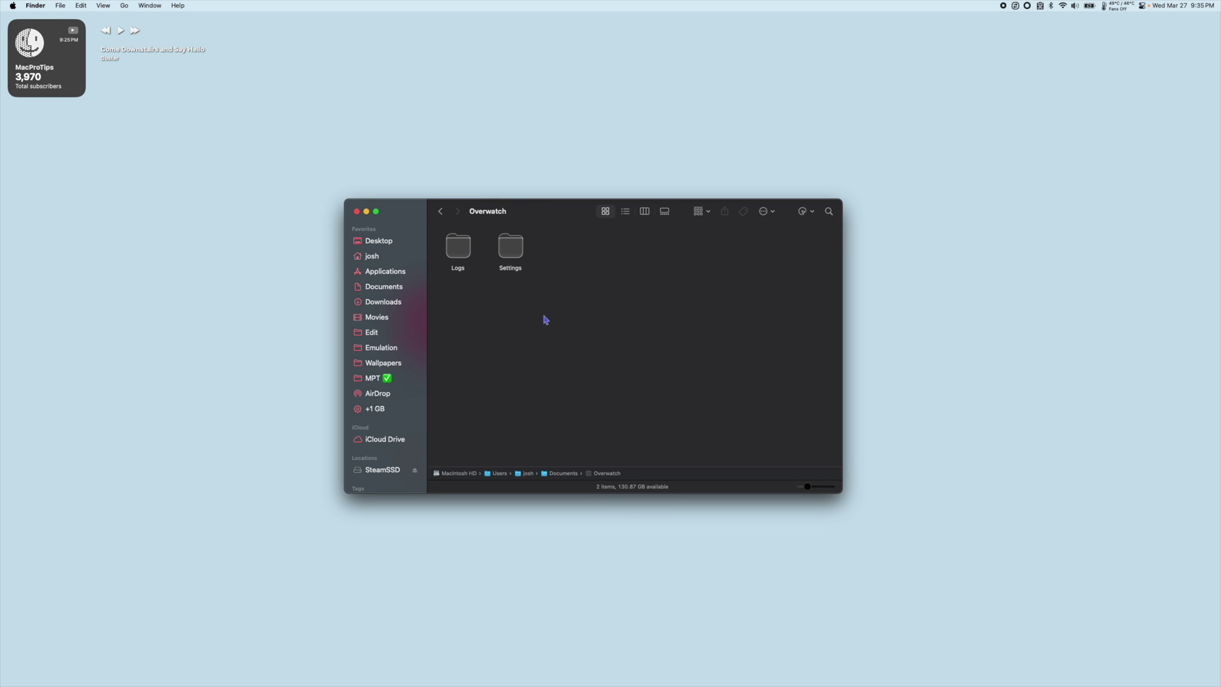
{"action": "double_click", "coordinate": [511, 261]}
{"action": "right_click", "coordinate": [463, 254]}
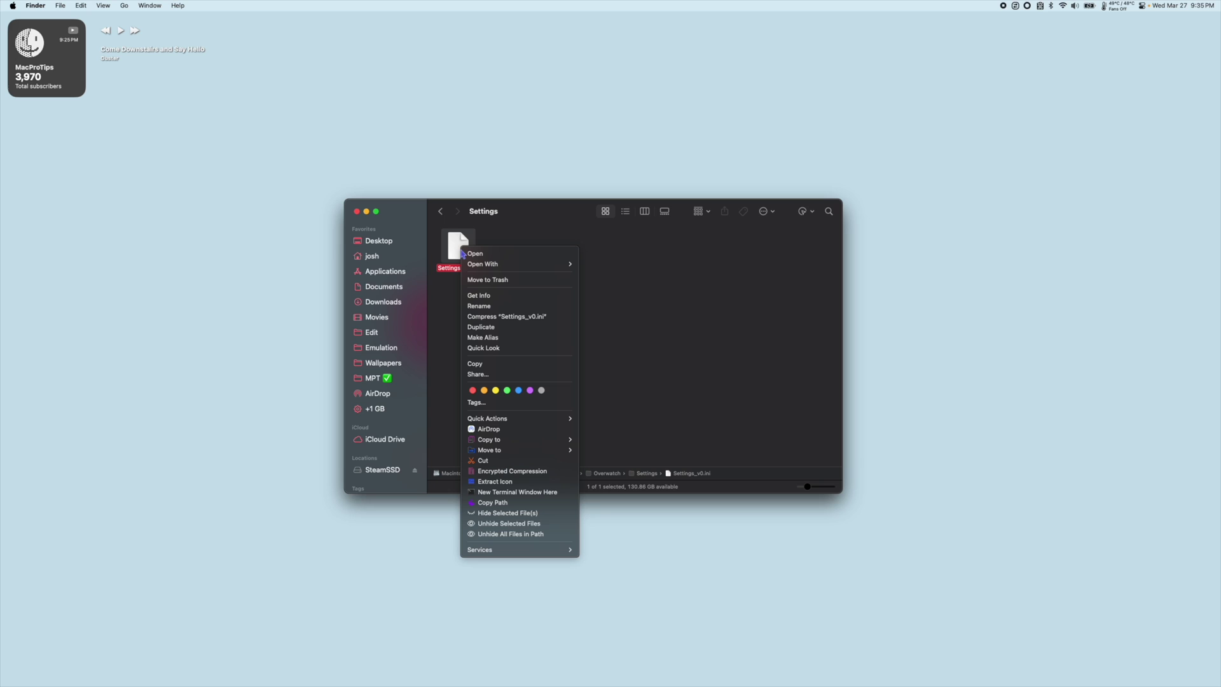
{"action": "left_click", "coordinate": [485, 295]}
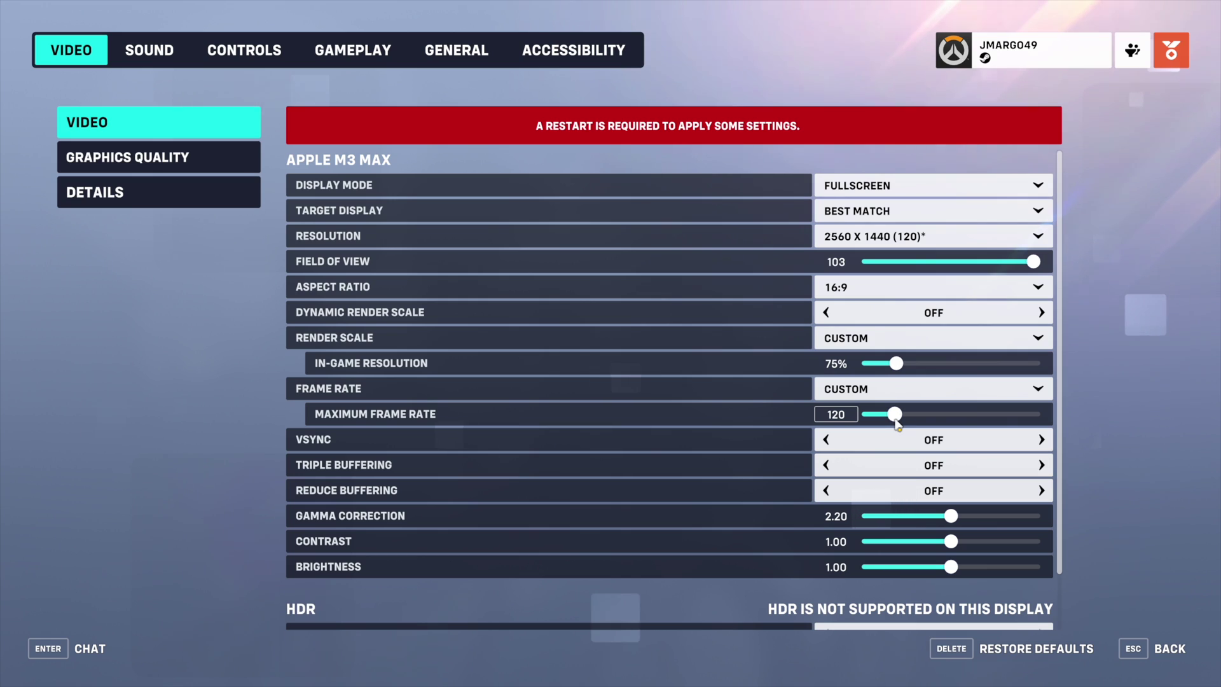
Exit settings and start the Practice Range from Play > Training
{"action": "key", "text": "Escape"}
{"action": "key", "text": "Escape"}
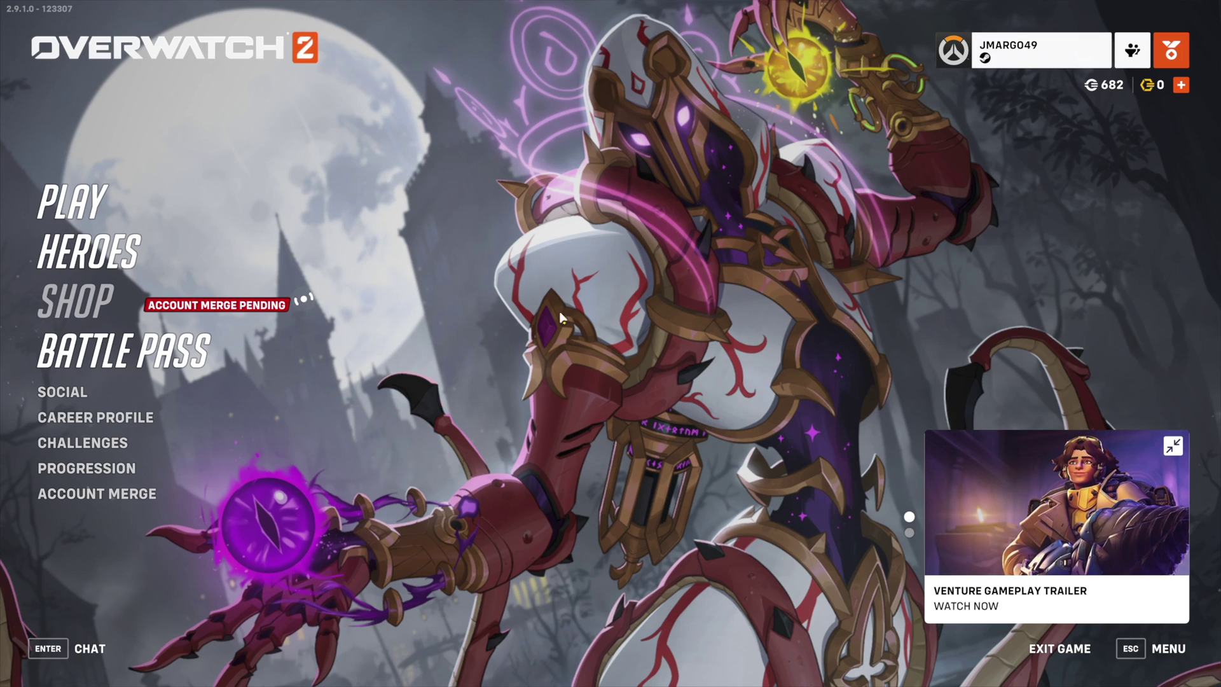
{"action": "left_click", "coordinate": [55, 185]}
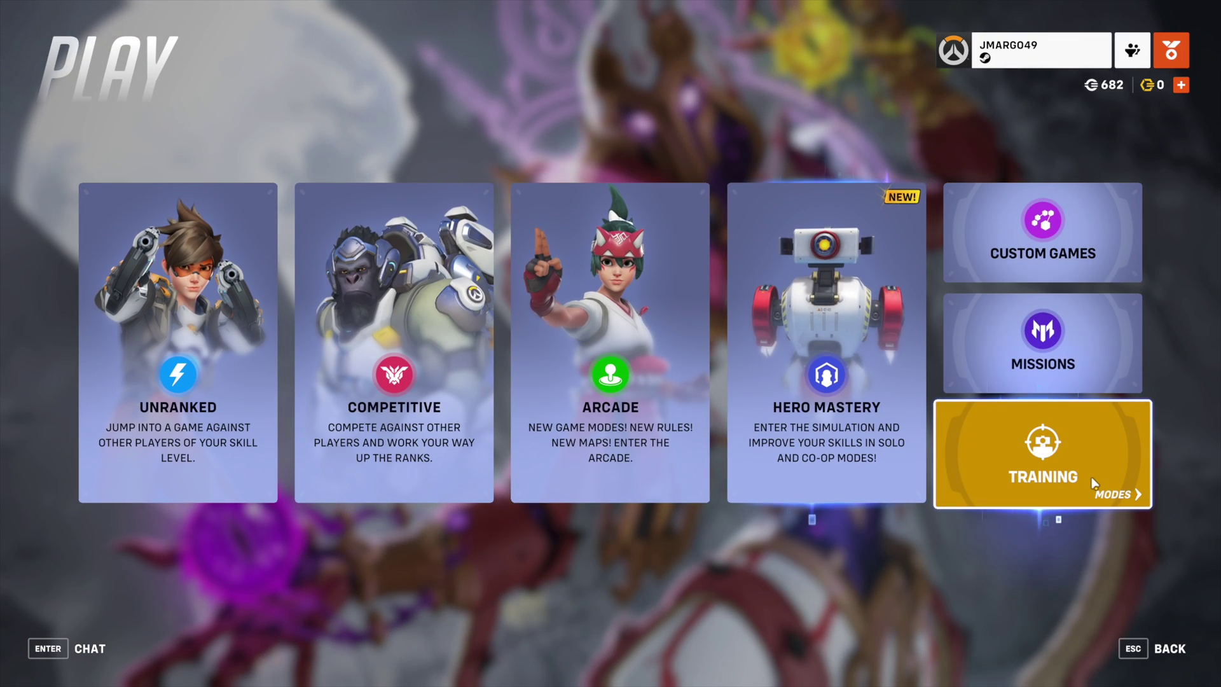
{"action": "left_click", "coordinate": [1094, 483]}
{"action": "left_click", "coordinate": [619, 428]}
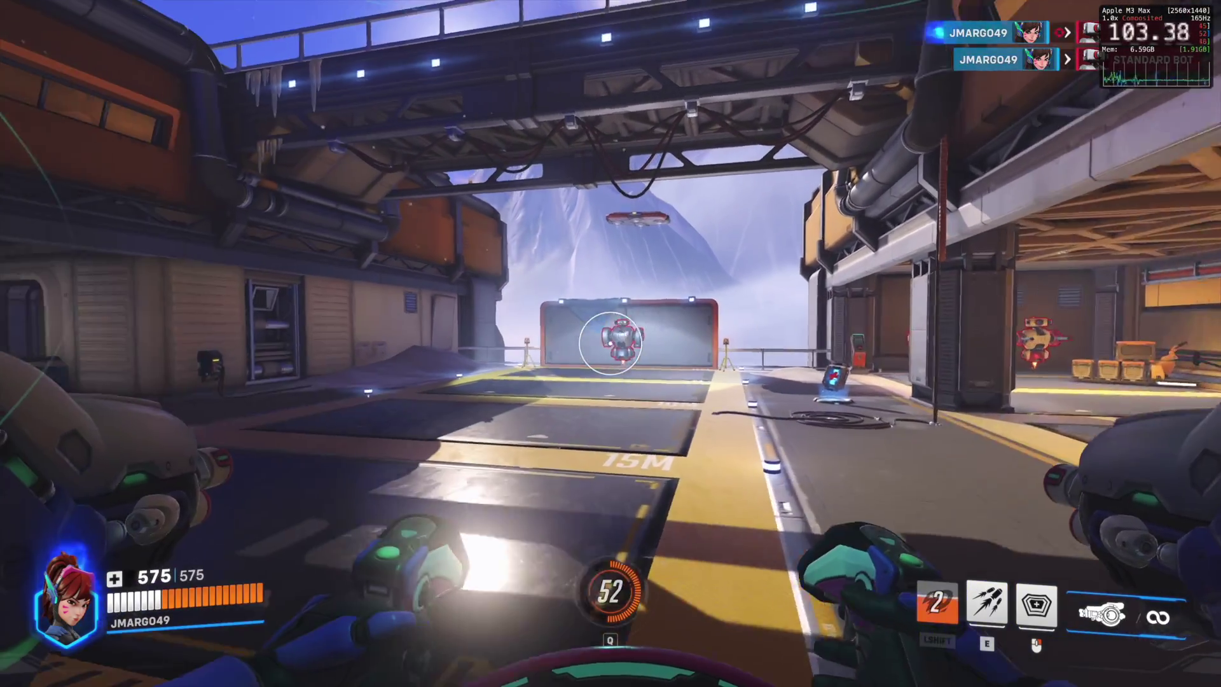
Boost D.Va forward, destroy the Tank Bot and Standard Bots, then bring up the pause menu
{"action": "left_click", "coordinate": [610, 344]}
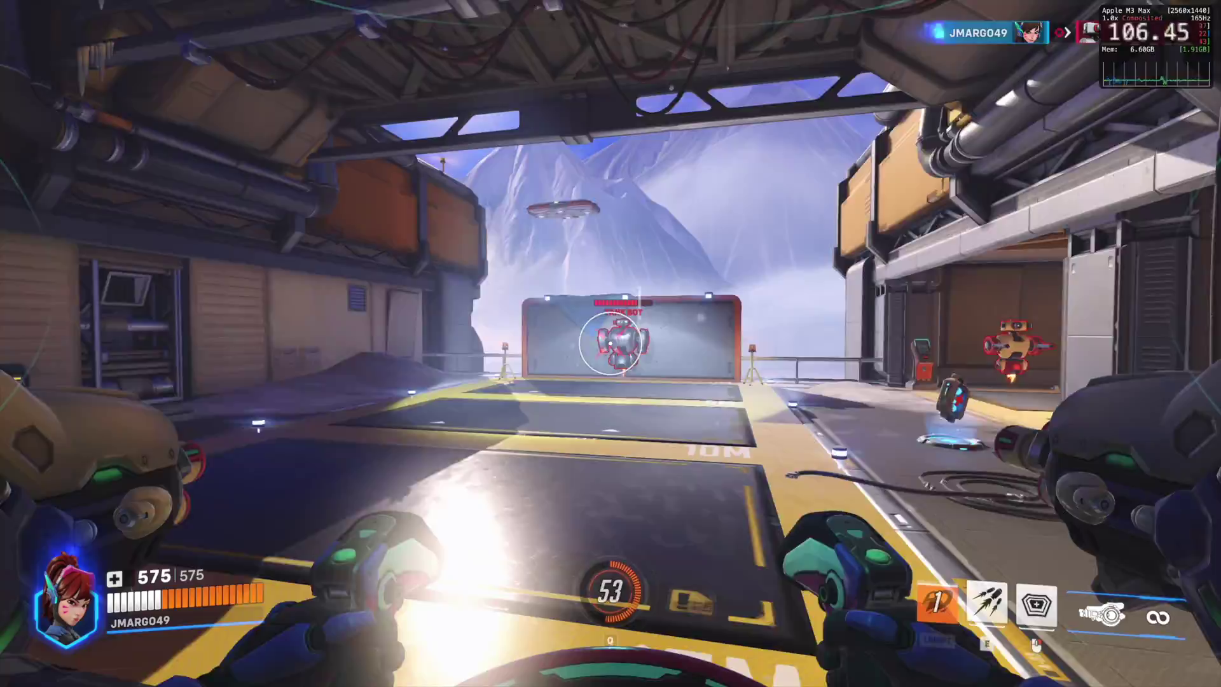
{"action": "key", "text": "shift"}
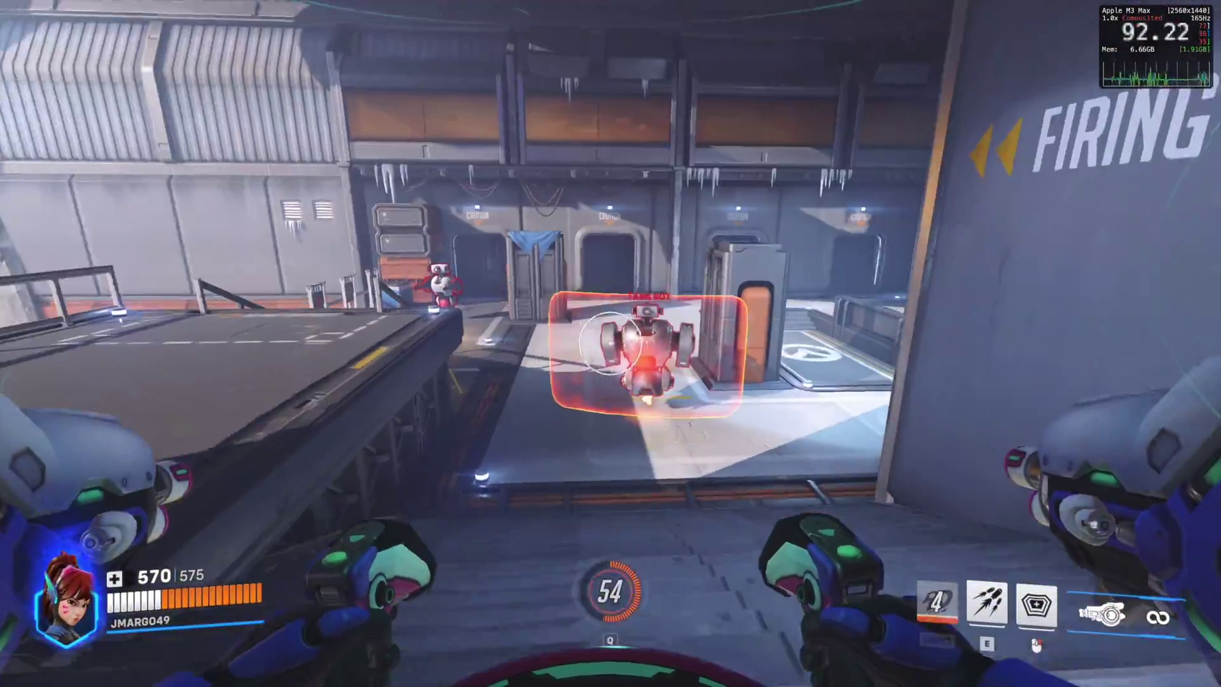
{"action": "left_click", "coordinate": [611, 343]}
{"action": "left_click", "coordinate": [611, 343]}
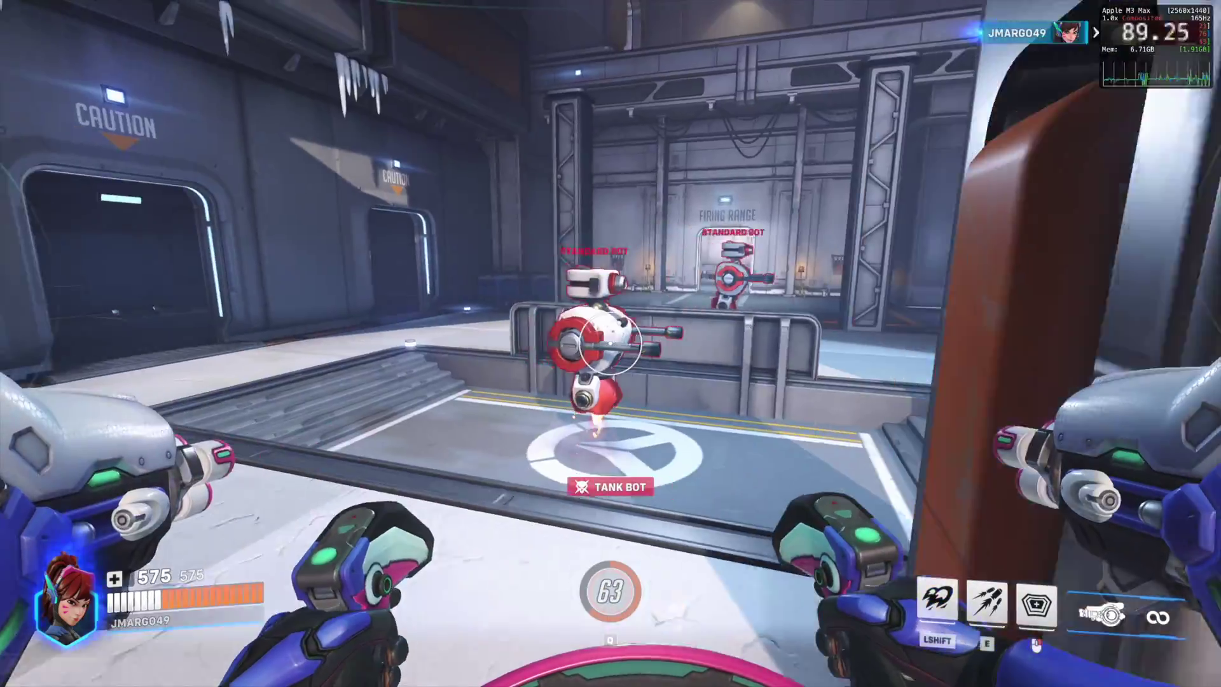
{"action": "left_click", "coordinate": [610, 343]}
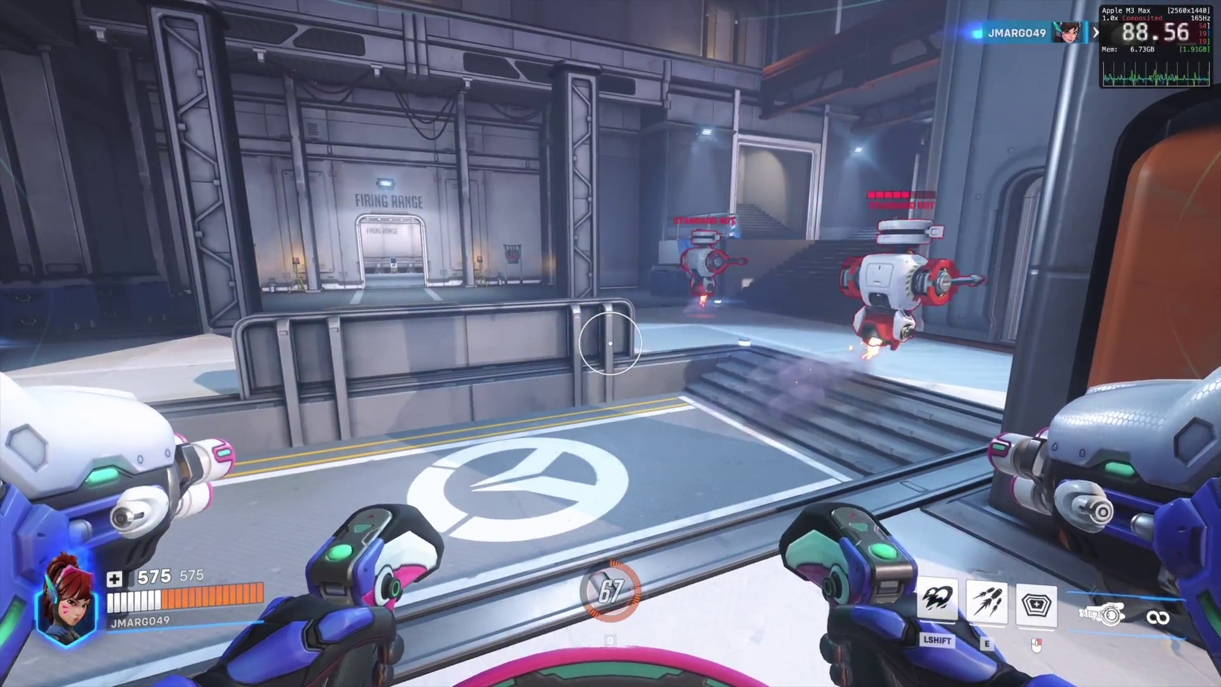
{"action": "key", "text": "Escape"}
Leave the Practice Range and confirm
{"action": "left_click", "coordinate": [665, 399]}
{"action": "left_click", "coordinate": [632, 363]}
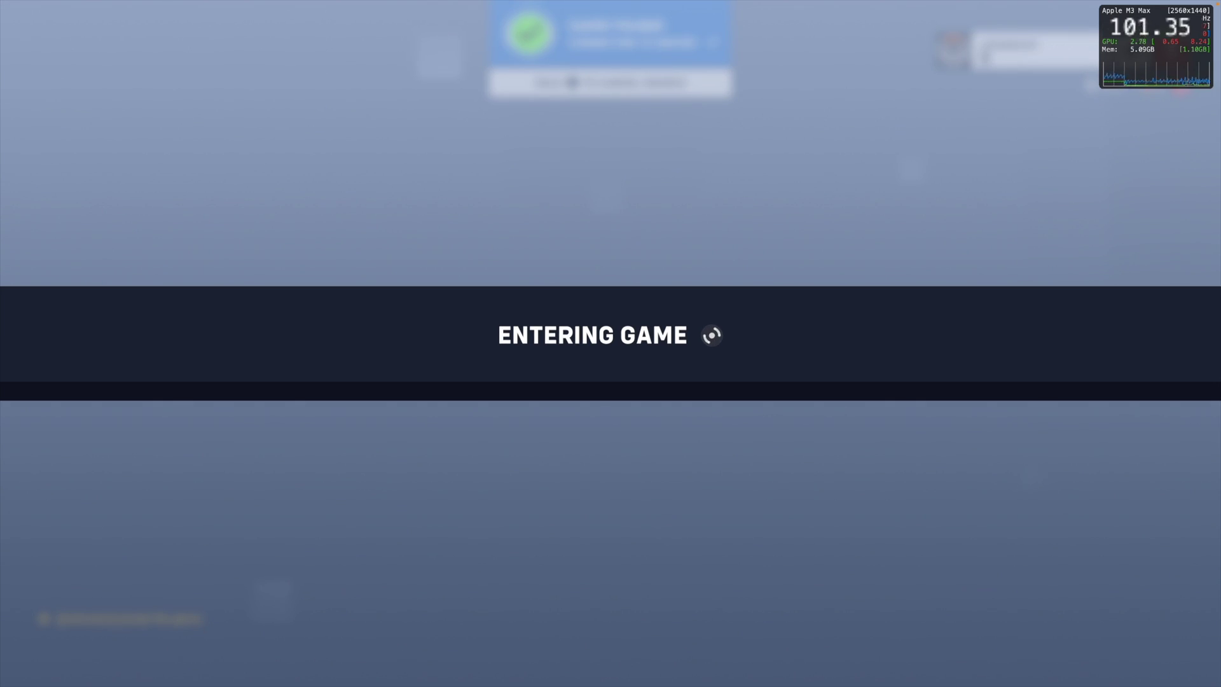